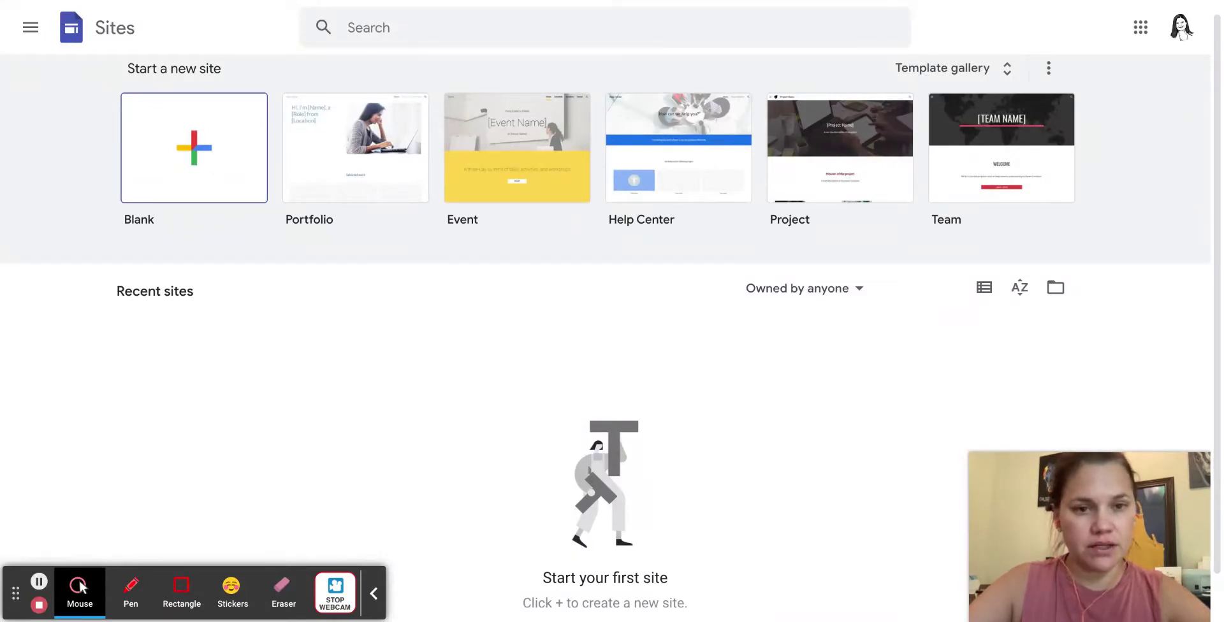
Step: Create a blank site and name it with the owner's first name in possessive form followed by "Sample Site"
{"action": "left_click", "coordinate": [190, 159]}
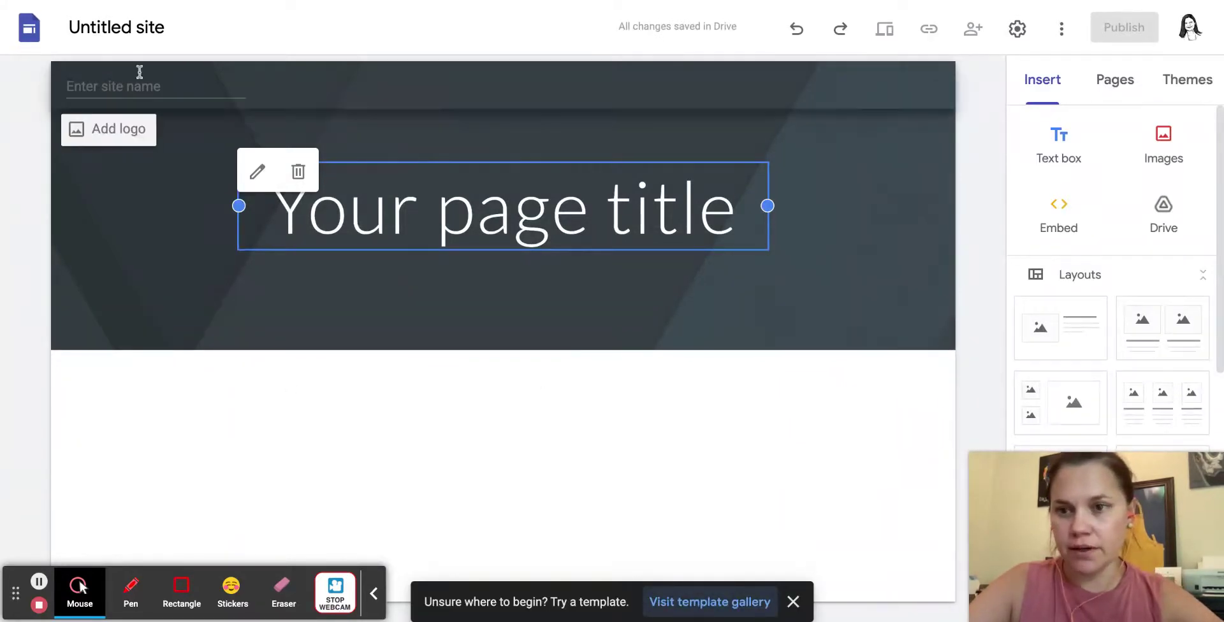
{"action": "left_click", "coordinate": [115, 87]}
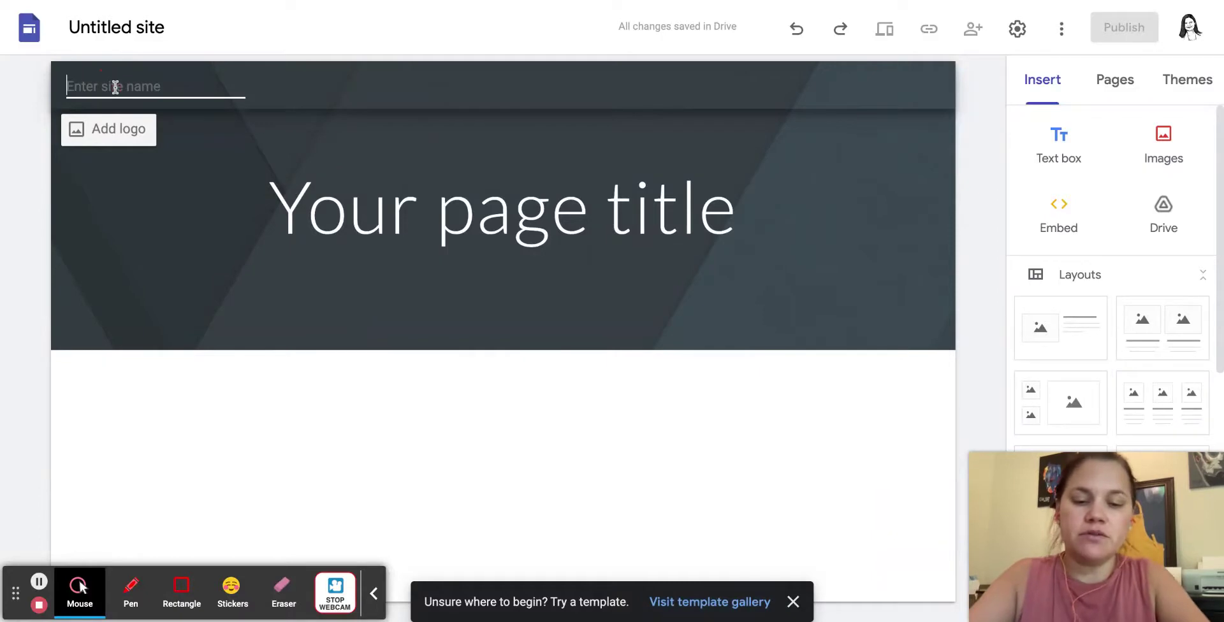
{"action": "type", "text": "Nikole's Sampl"}
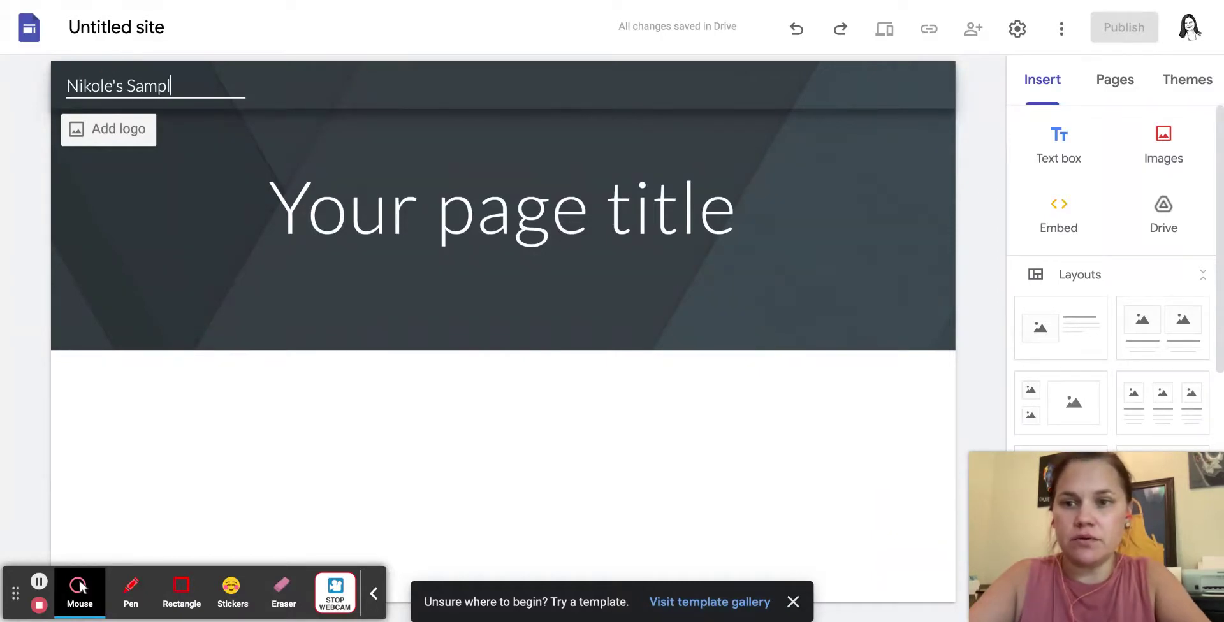
{"action": "type", "text": "e Site"}
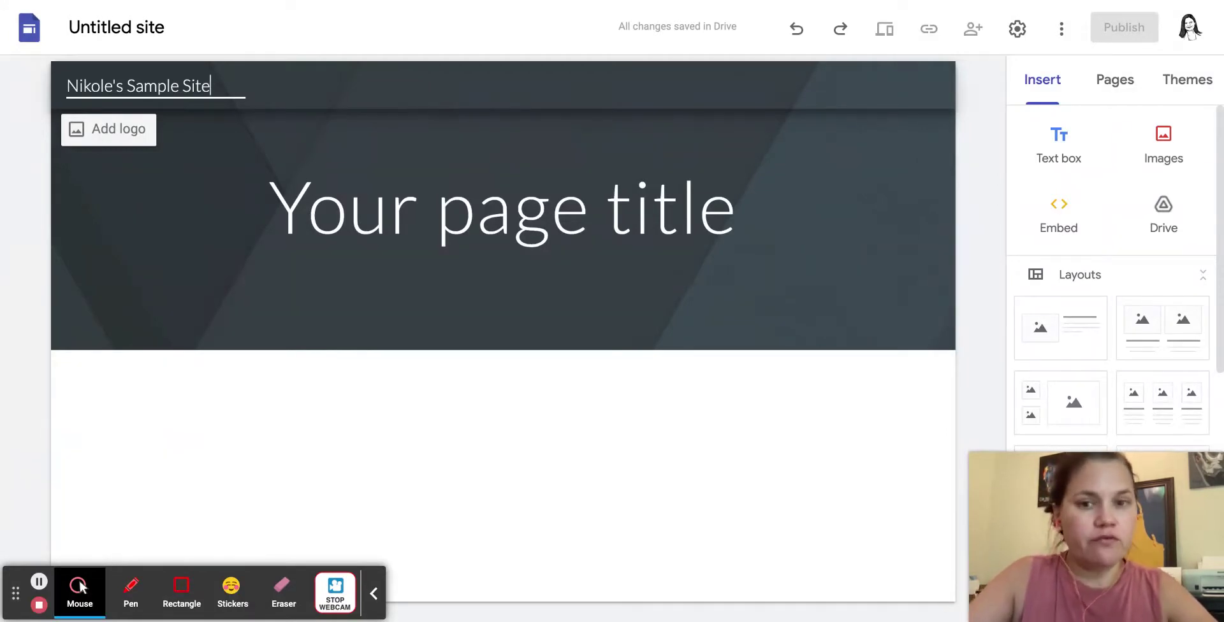
{"action": "left_click", "coordinate": [281, 145]}
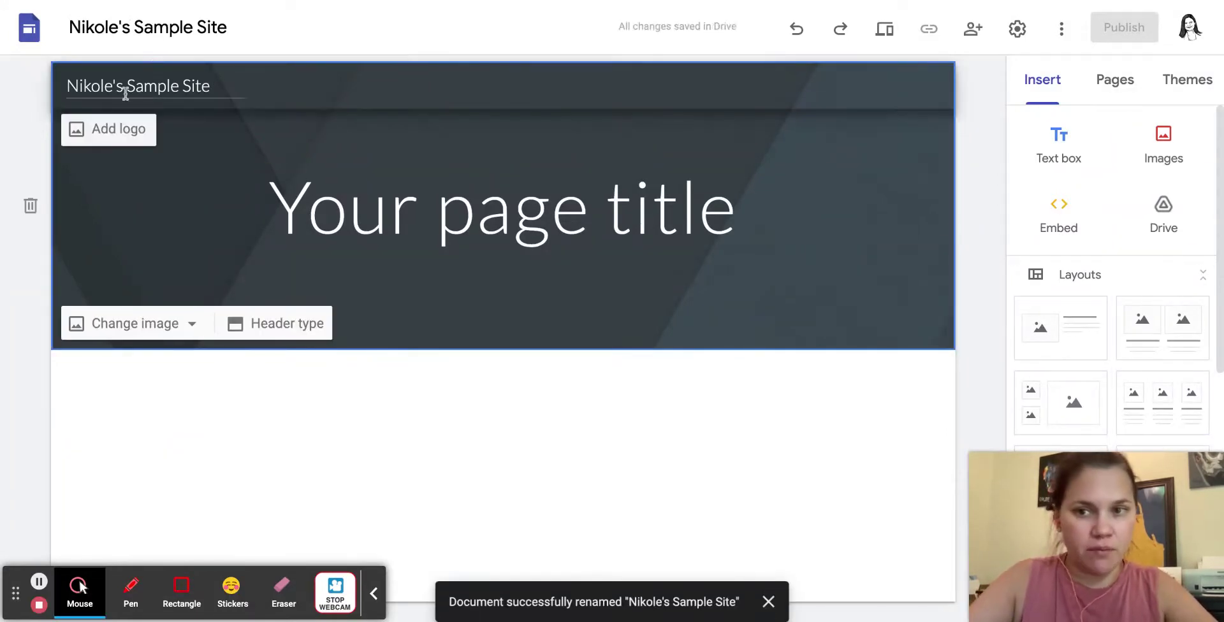
Step: Replace the home page title with "ELRC 2507" on one line and "Fall 2021" on the line below
{"action": "left_click", "coordinate": [356, 215]}
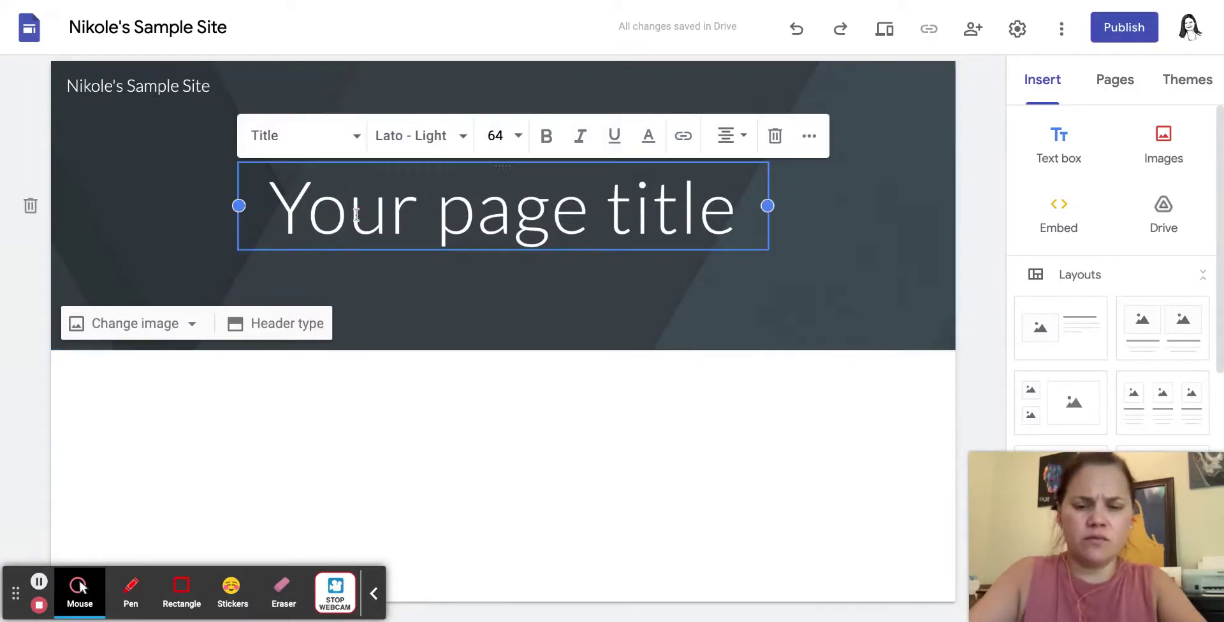
{"action": "triple_click", "coordinate": [356, 215]}
{"action": "type", "text": "ELRC "}
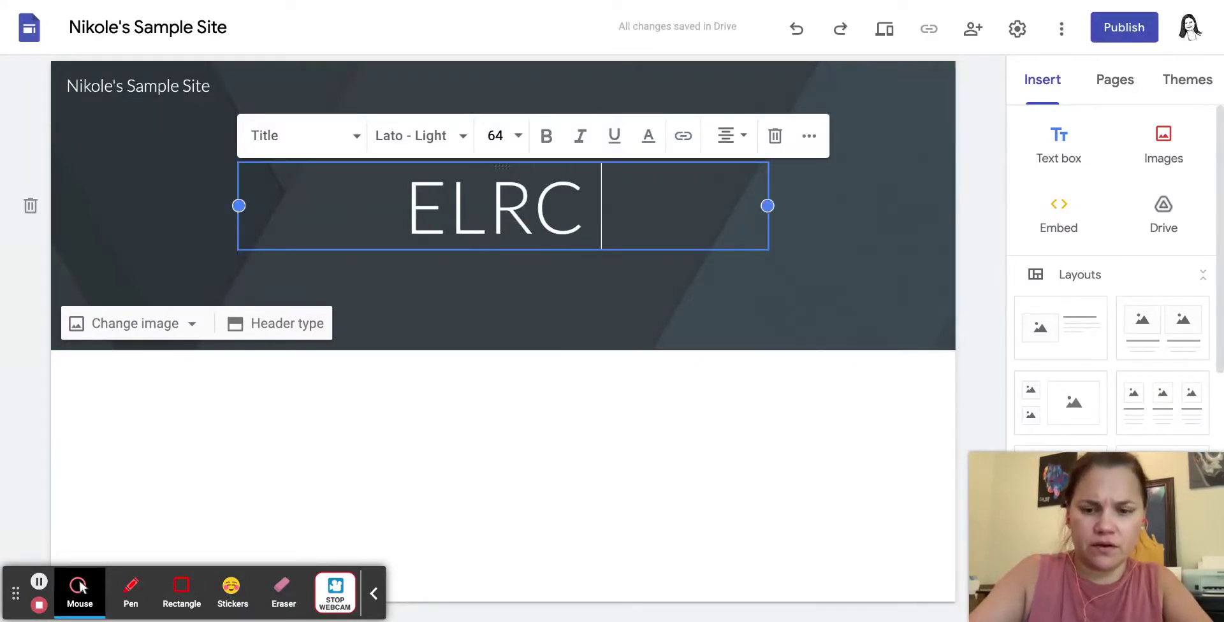
{"action": "type", "text": "250"}
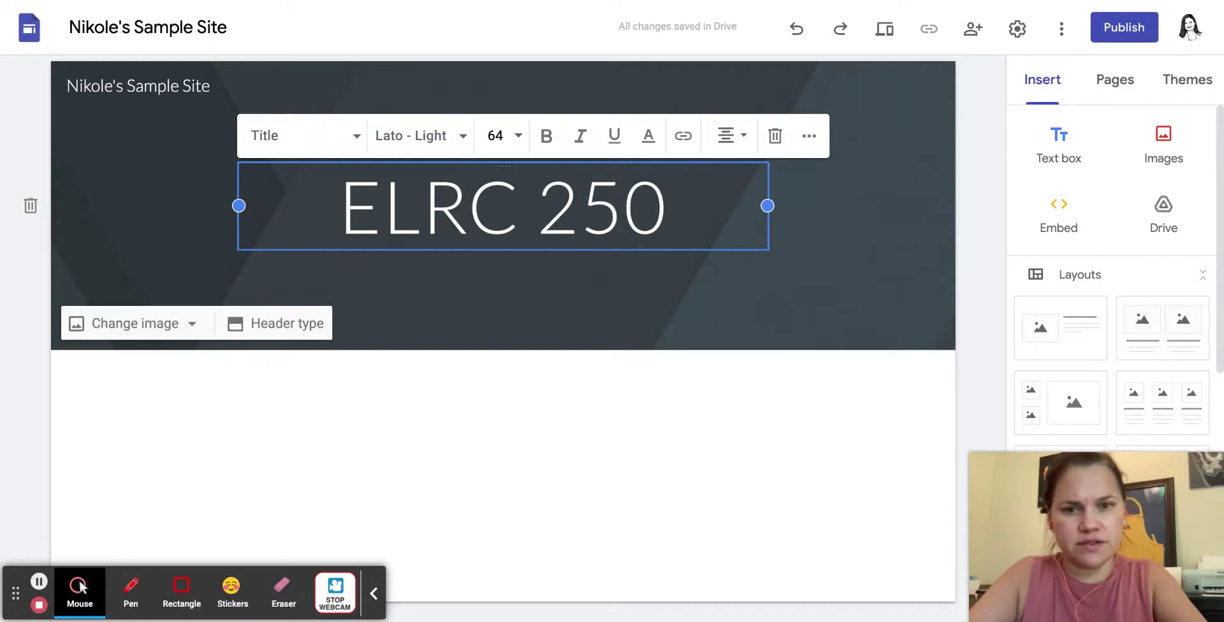
{"action": "type", "text": "7 Fall 2021"}
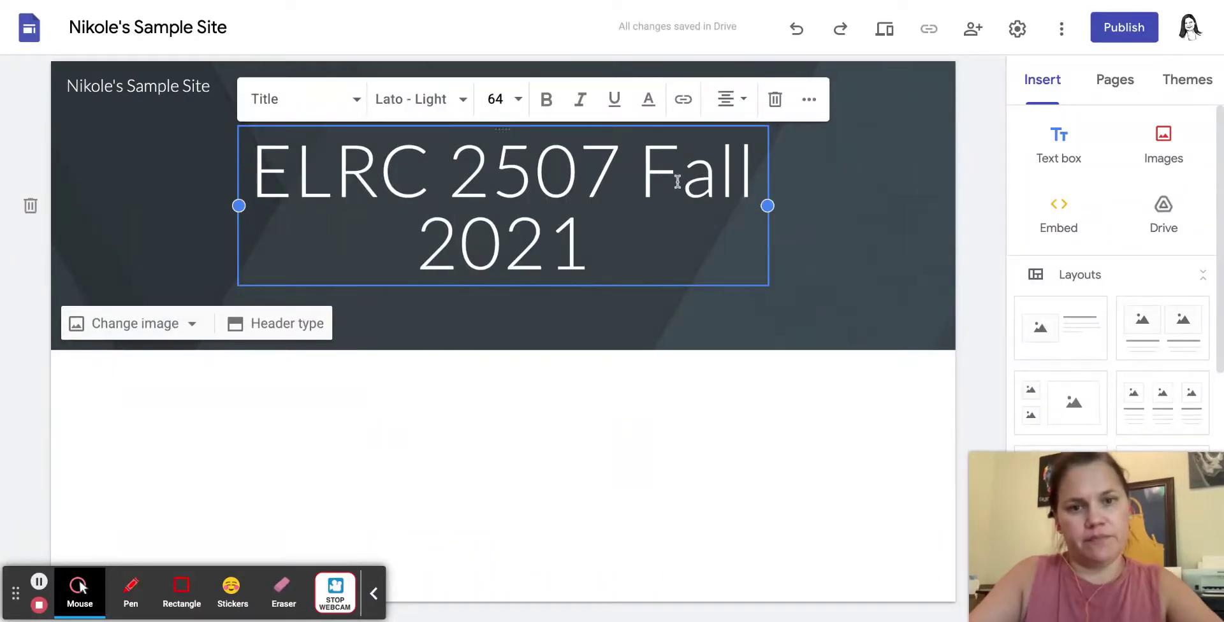
{"action": "left_click", "coordinate": [638, 164]}
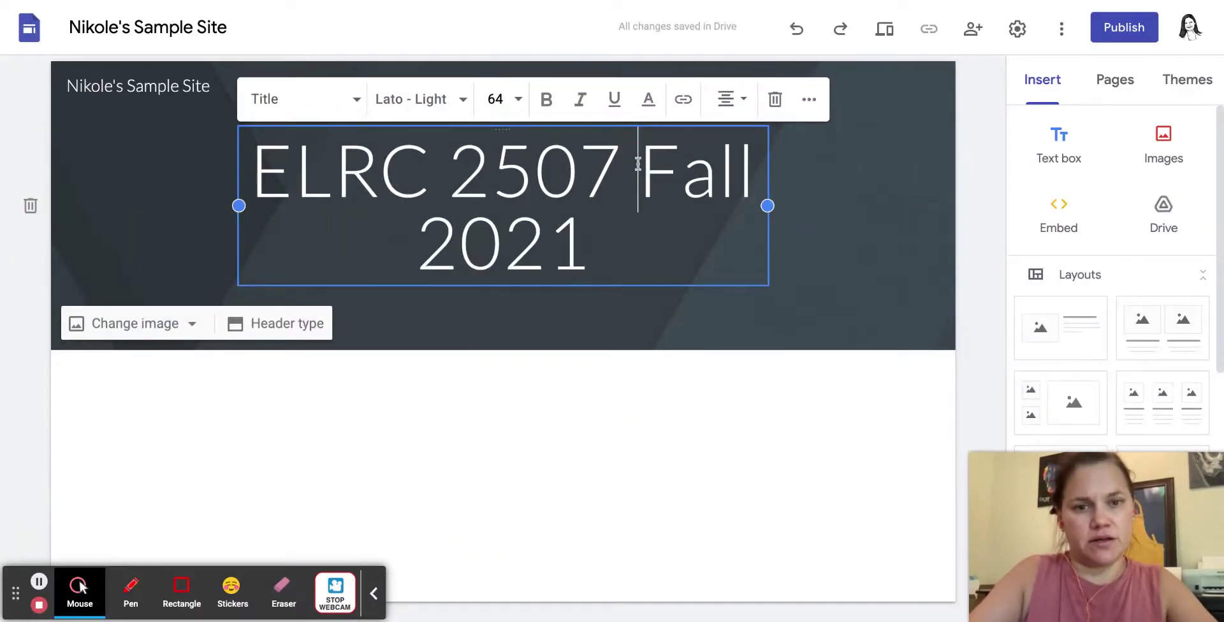
{"action": "key", "text": "Return"}
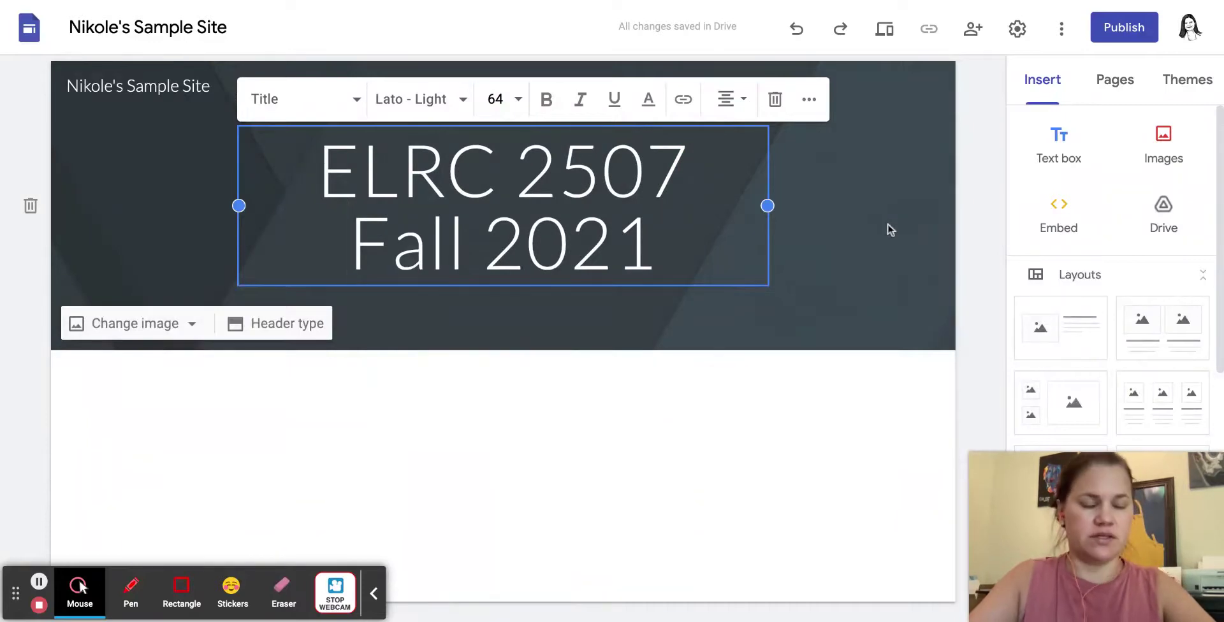
{"action": "left_click", "coordinate": [854, 223]}
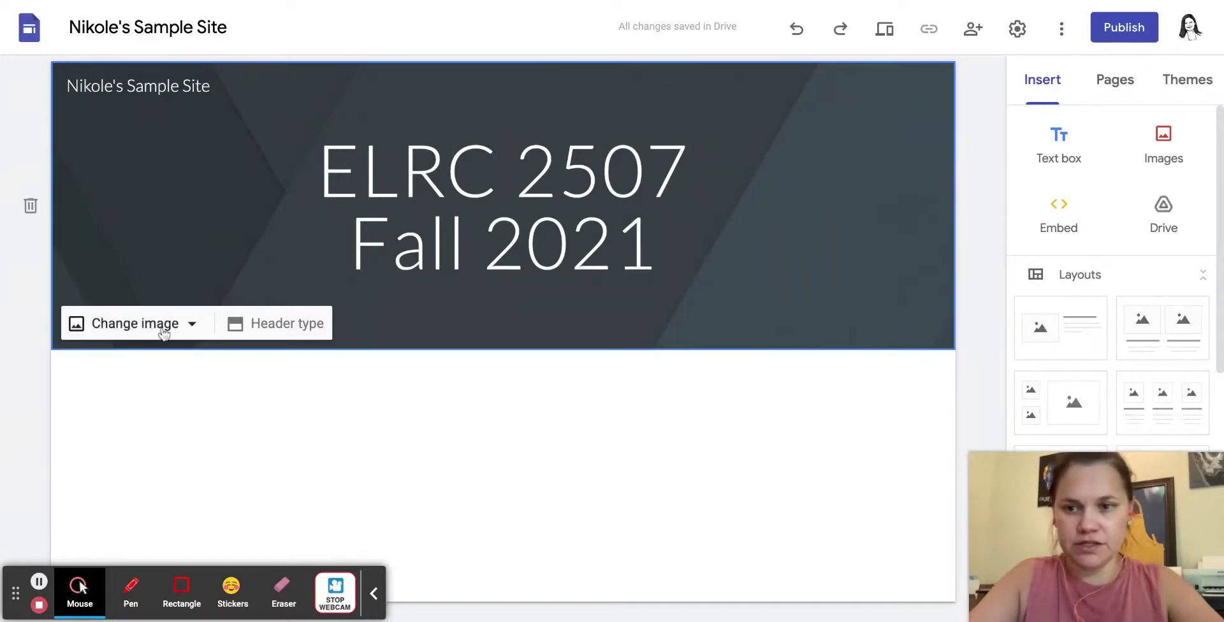
Step: Change the header background to the gallery photo of colorful paper notes on a wall
{"action": "left_click", "coordinate": [102, 324]}
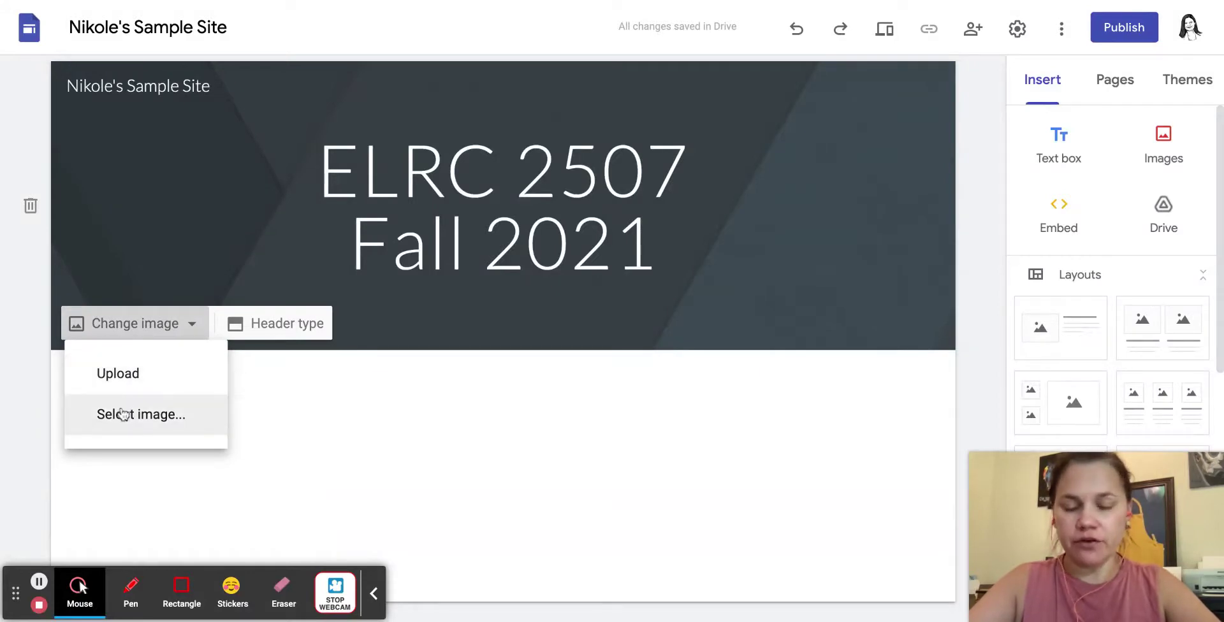
{"action": "left_click", "coordinate": [124, 419]}
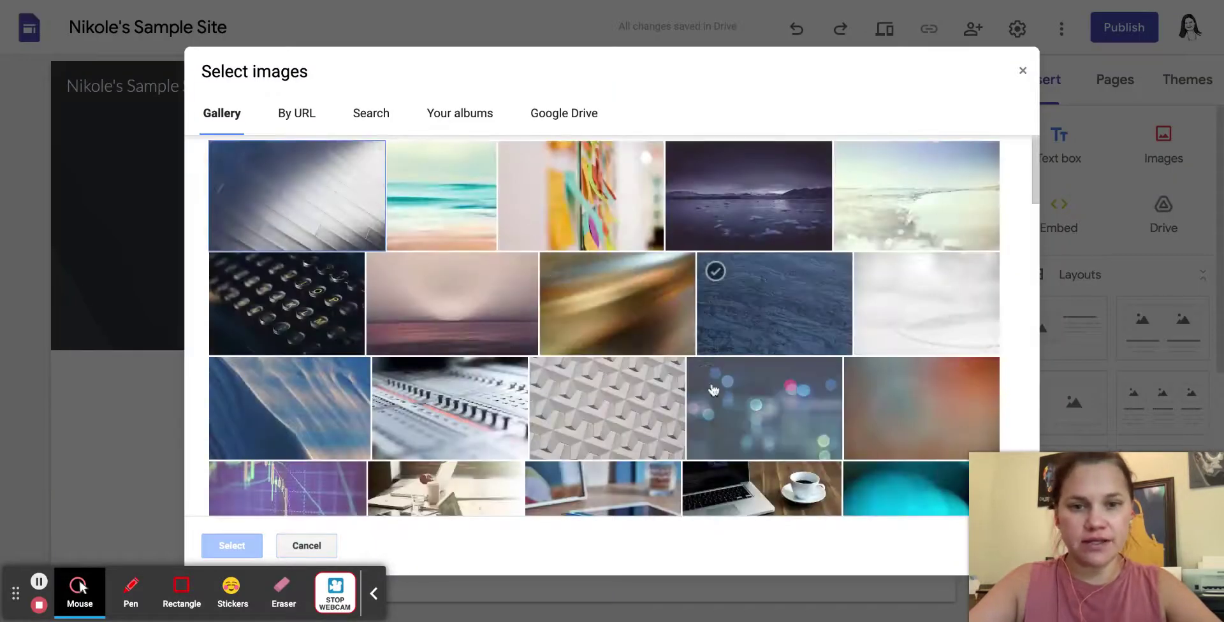
{"action": "left_click", "coordinate": [615, 210]}
{"action": "scroll", "coordinate": [666, 381], "scroll_direction": "down", "scroll_amount": 1}
{"action": "scroll", "coordinate": [667, 382], "scroll_direction": "down", "scroll_amount": 15}
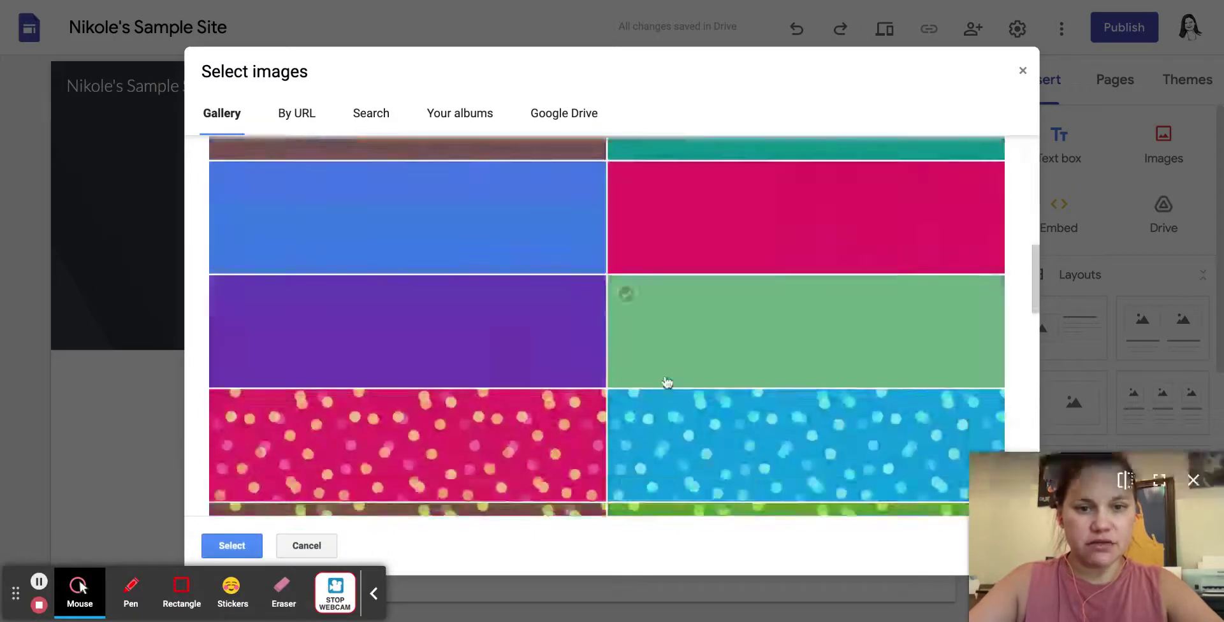
{"action": "left_click", "coordinate": [233, 544]}
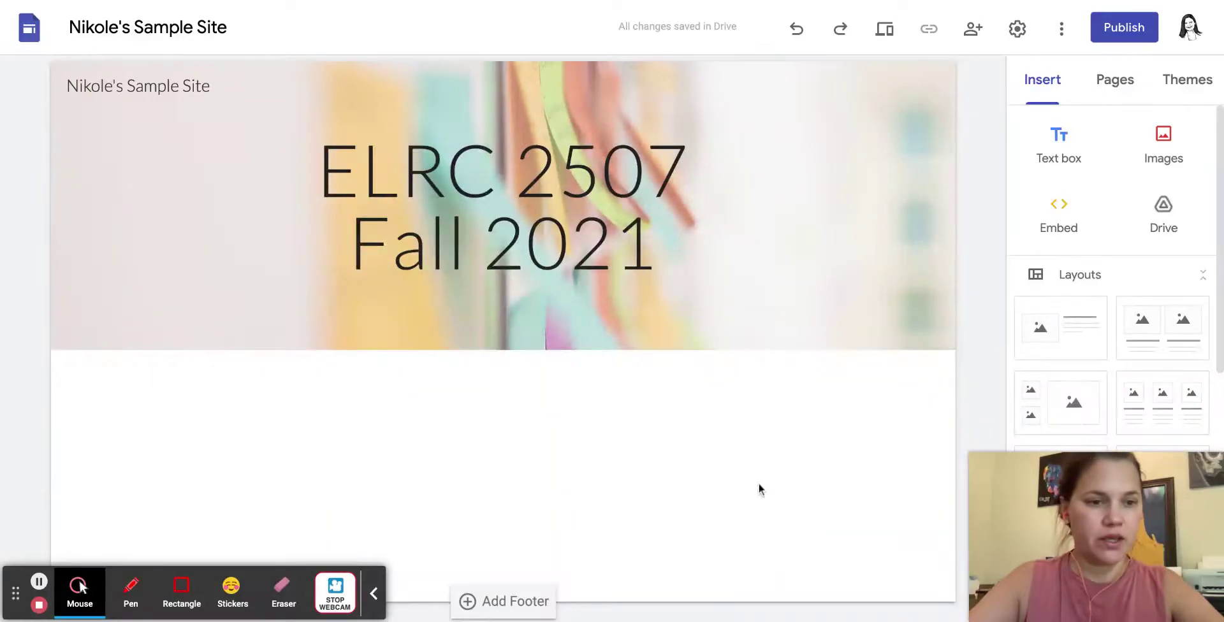
Step: Try the Title only, Banner, Large banner and Cover header types on the home page
{"action": "mouse_move", "coordinate": [797, 281]}
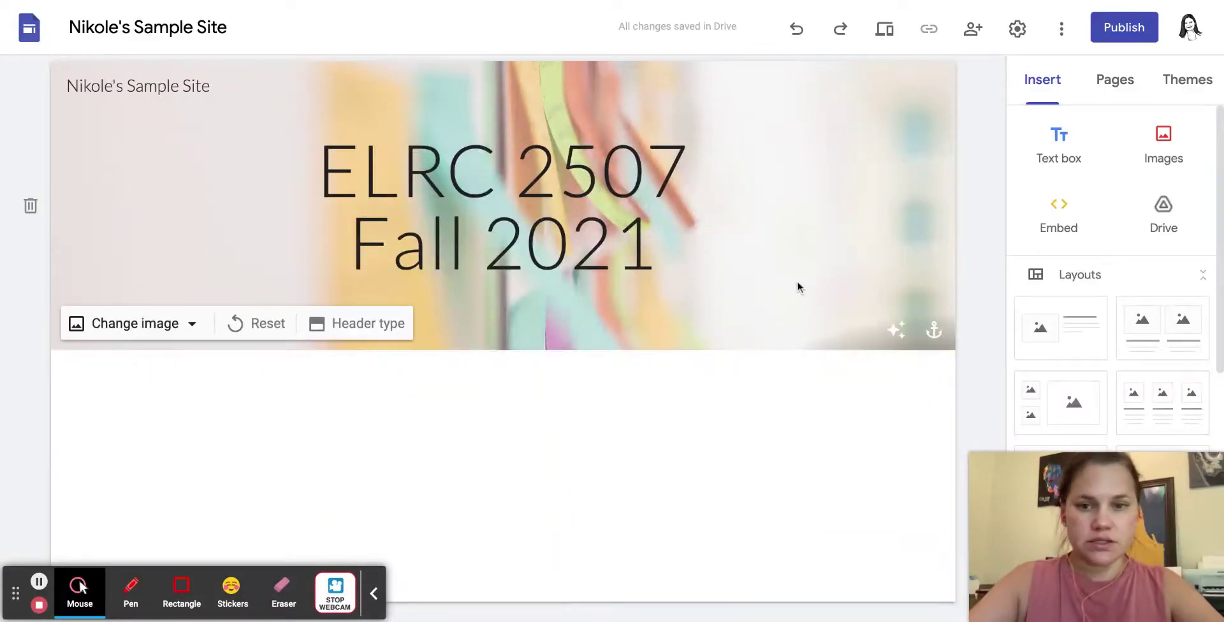
{"action": "left_click", "coordinate": [365, 332]}
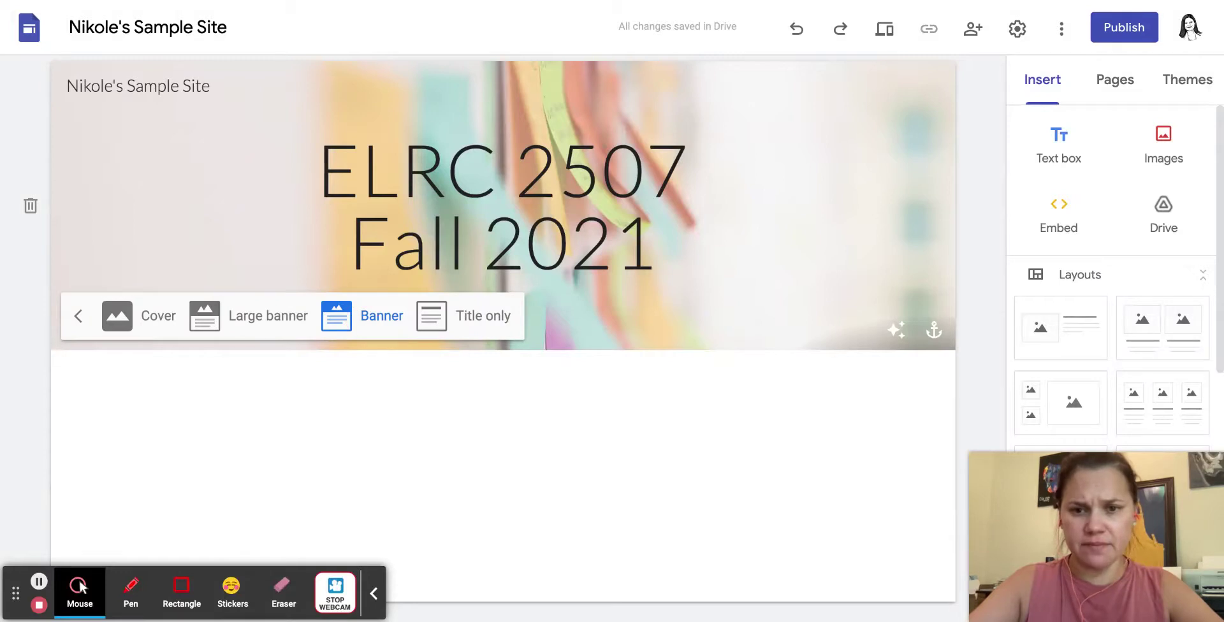
{"action": "left_click", "coordinate": [456, 316]}
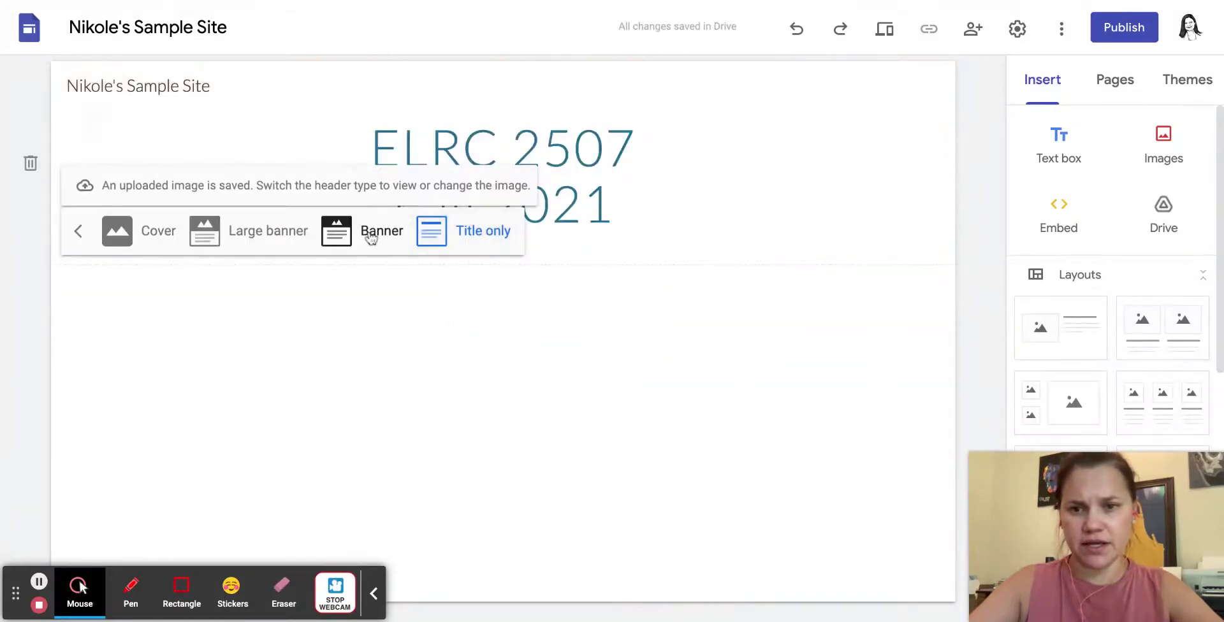
{"action": "left_click", "coordinate": [371, 238]}
{"action": "left_click", "coordinate": [274, 327]}
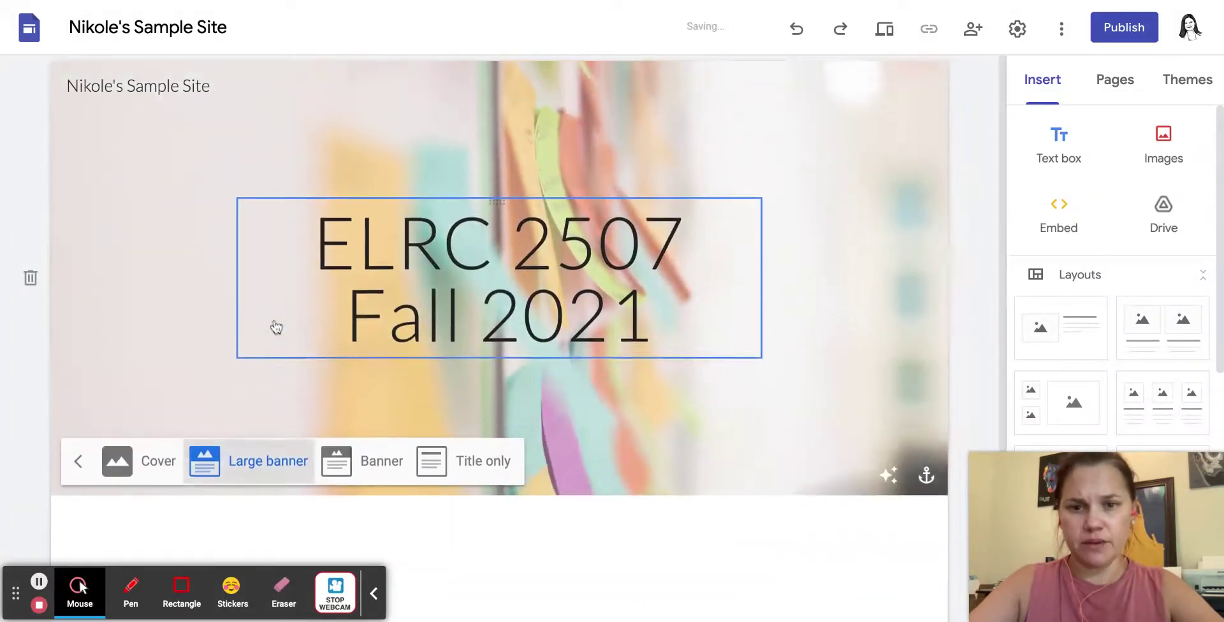
{"action": "left_click", "coordinate": [159, 480]}
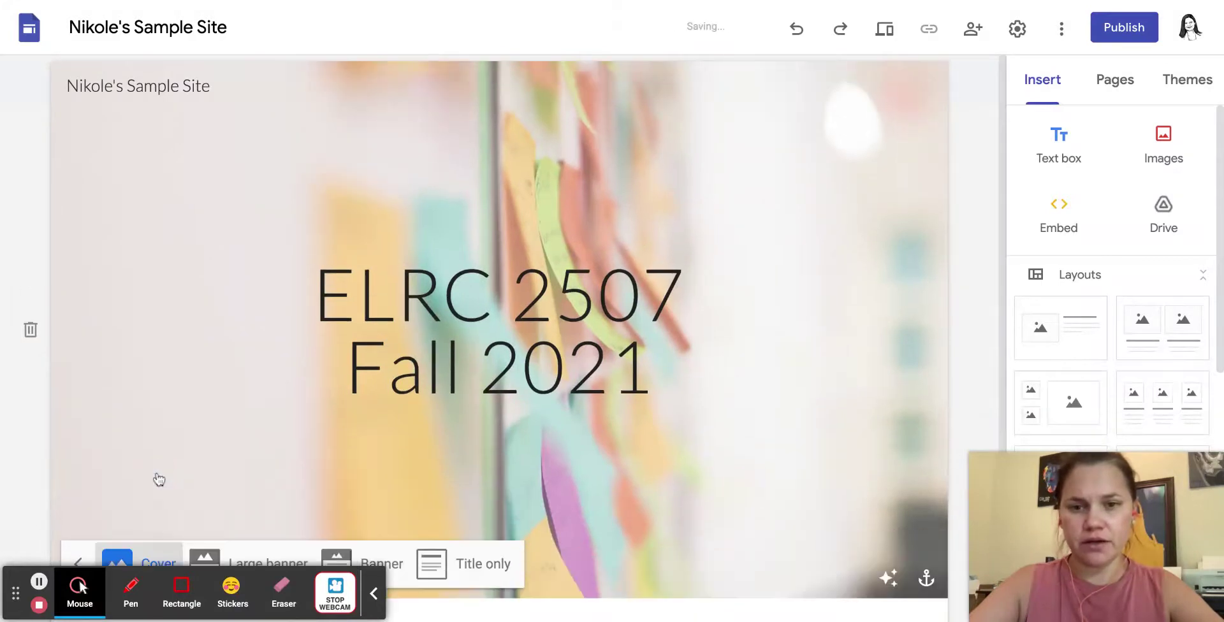
{"action": "left_click", "coordinate": [376, 593]}
Step: Reset the header image to the theme default and set the header type to Banner
{"action": "left_click", "coordinate": [273, 606]}
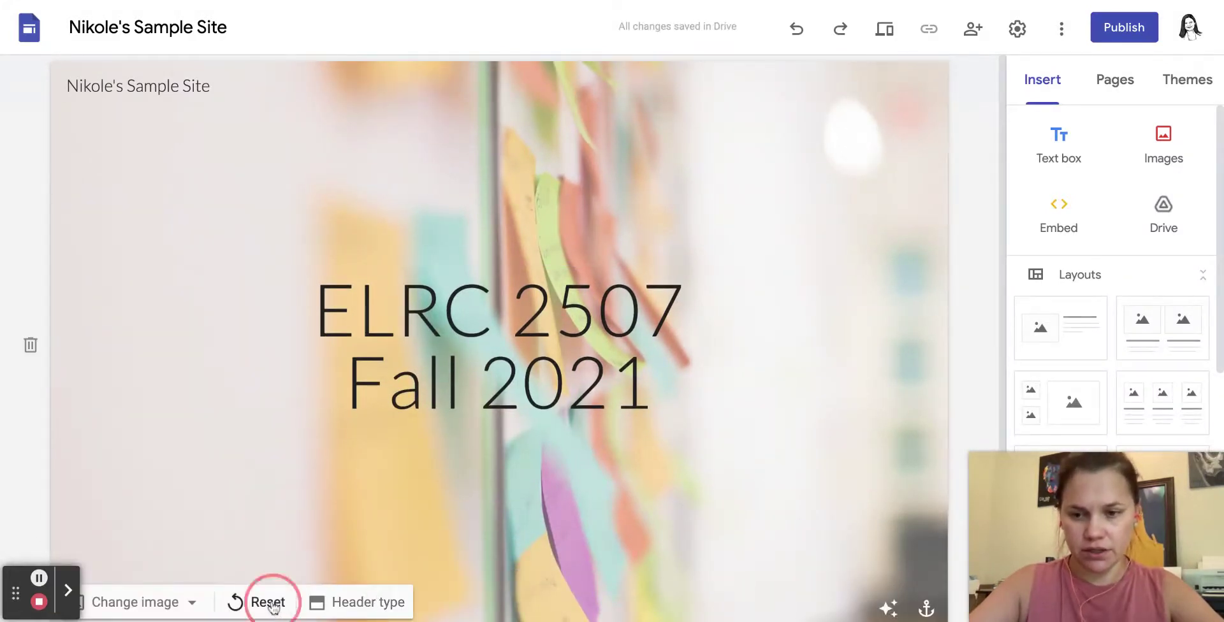
{"action": "left_click", "coordinate": [195, 600]}
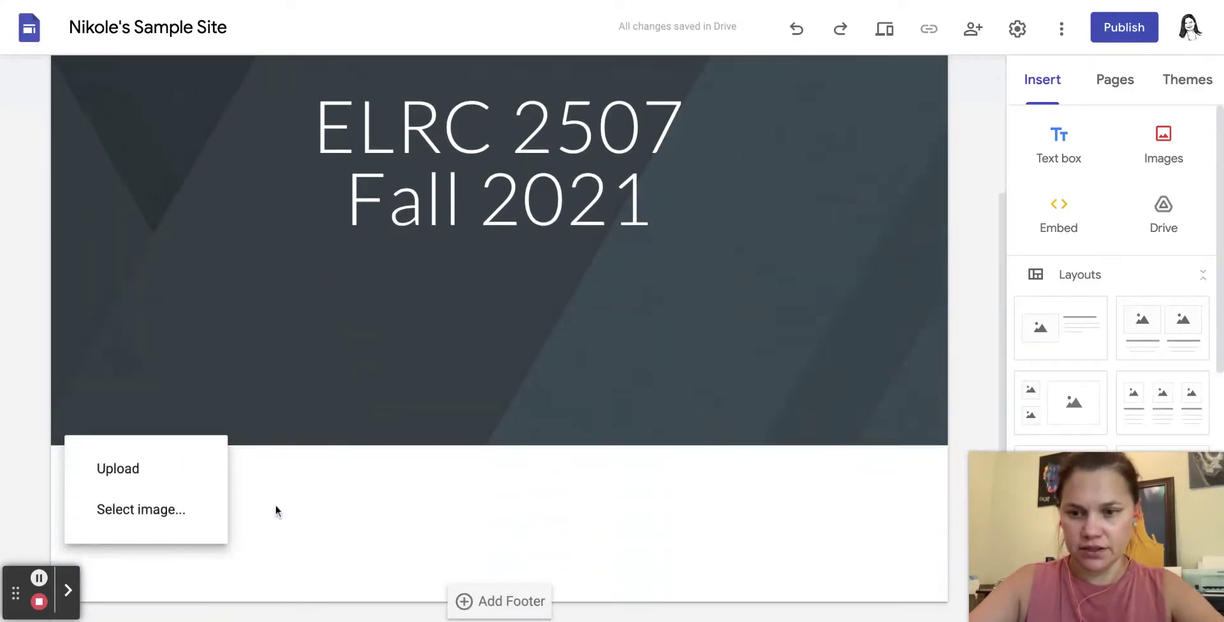
{"action": "left_click", "coordinate": [303, 419]}
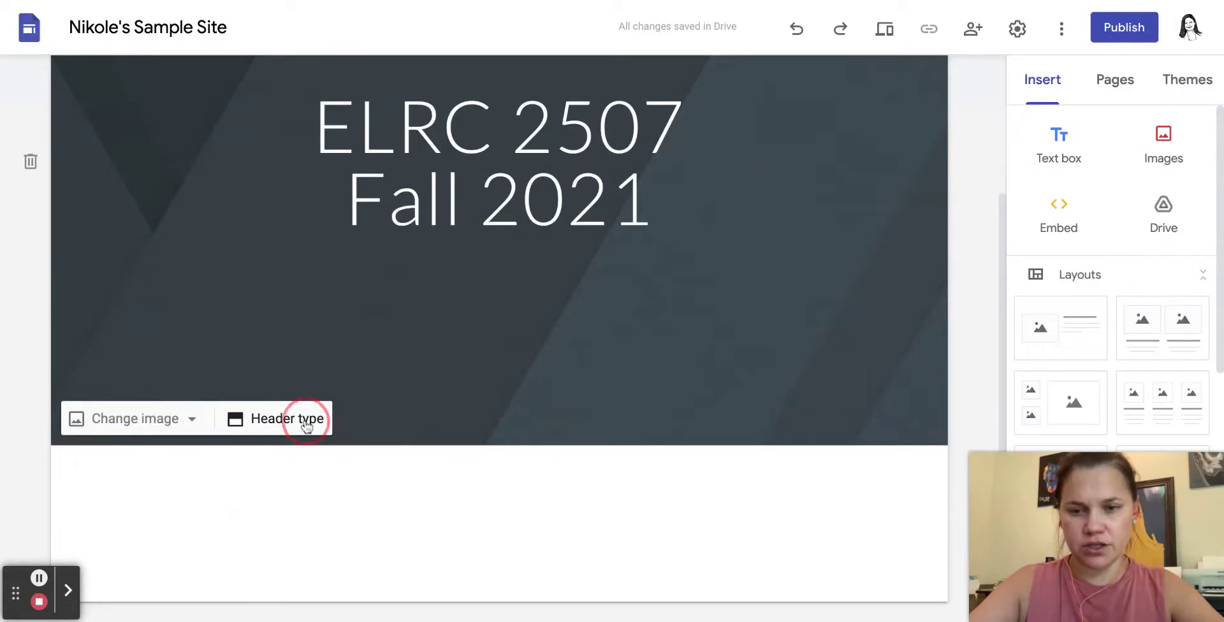
{"action": "left_click", "coordinate": [397, 412]}
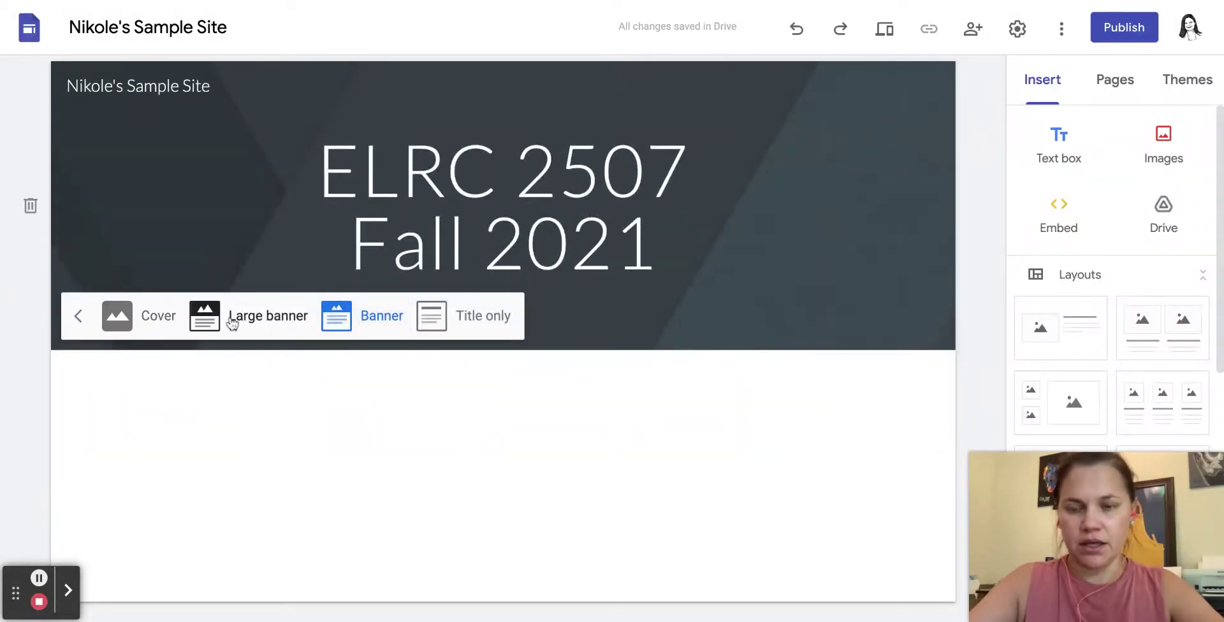
{"action": "left_click", "coordinate": [77, 316]}
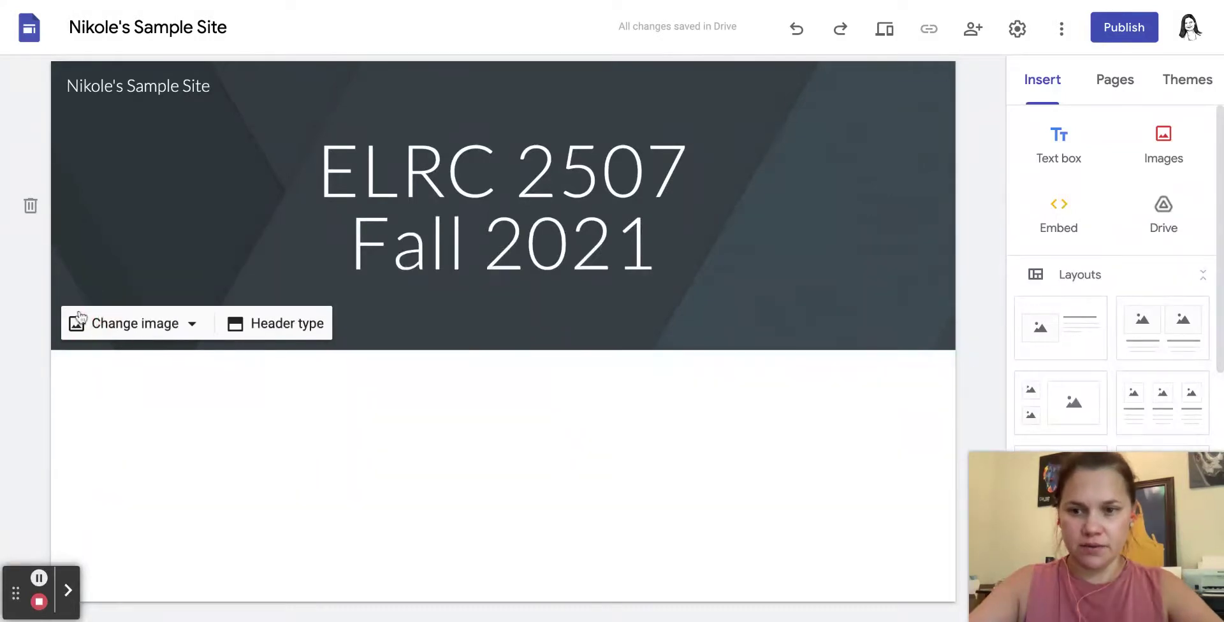
Step: Change the header background to the gallery photo of dark blue blurred city lights
{"action": "left_click", "coordinate": [148, 326]}
{"action": "left_click", "coordinate": [139, 416]}
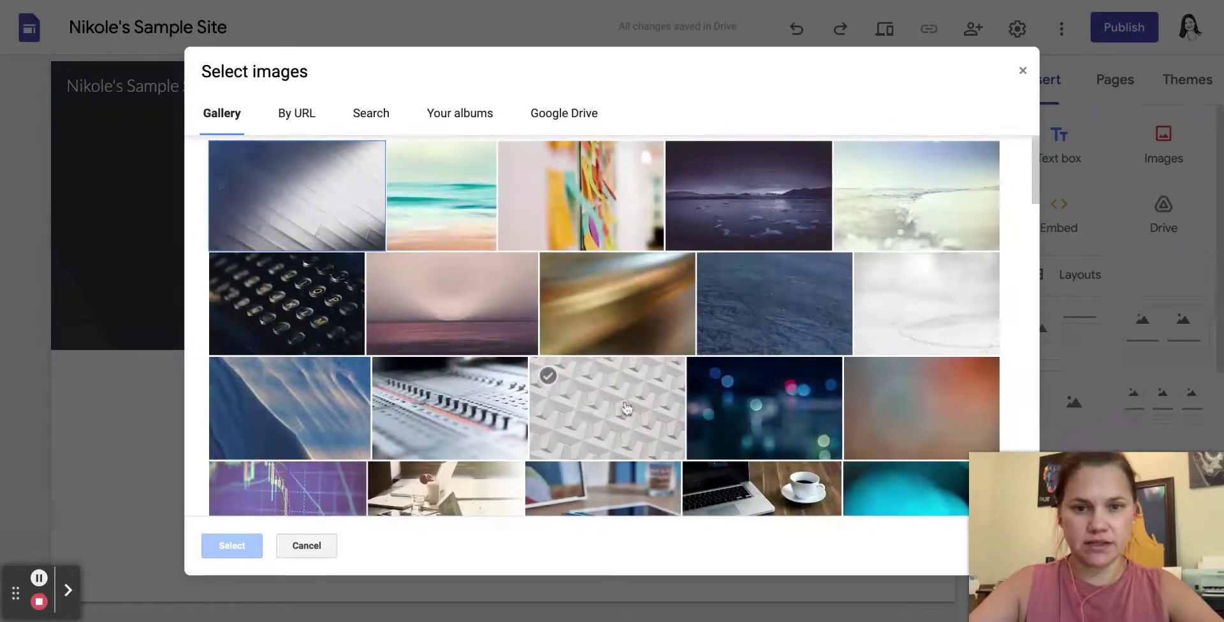
{"action": "left_click", "coordinate": [772, 405]}
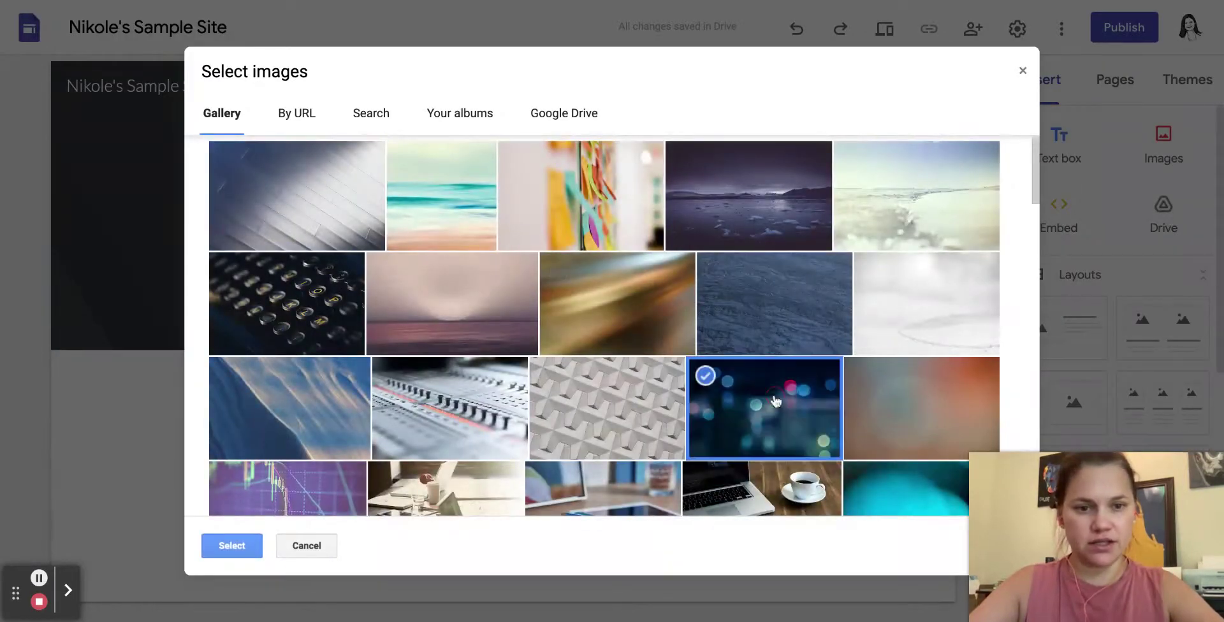
{"action": "left_click", "coordinate": [236, 547]}
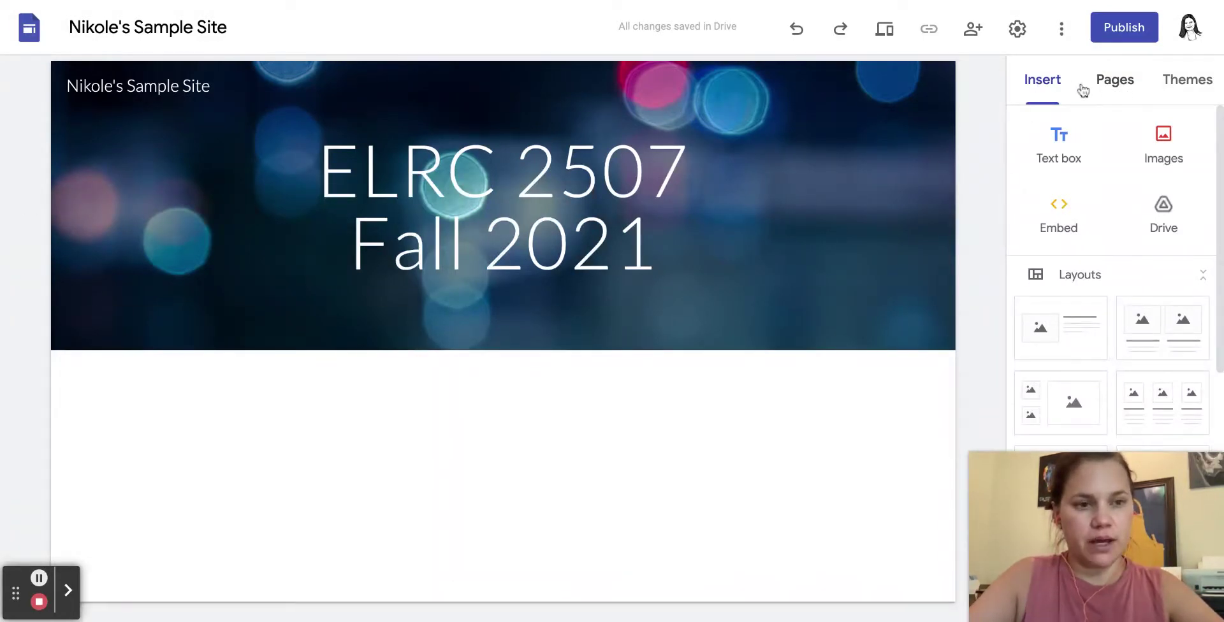
Step: Add a new page named "Meet" followed by the owner's first name, leaving the custom path empty
{"action": "left_click", "coordinate": [1100, 92]}
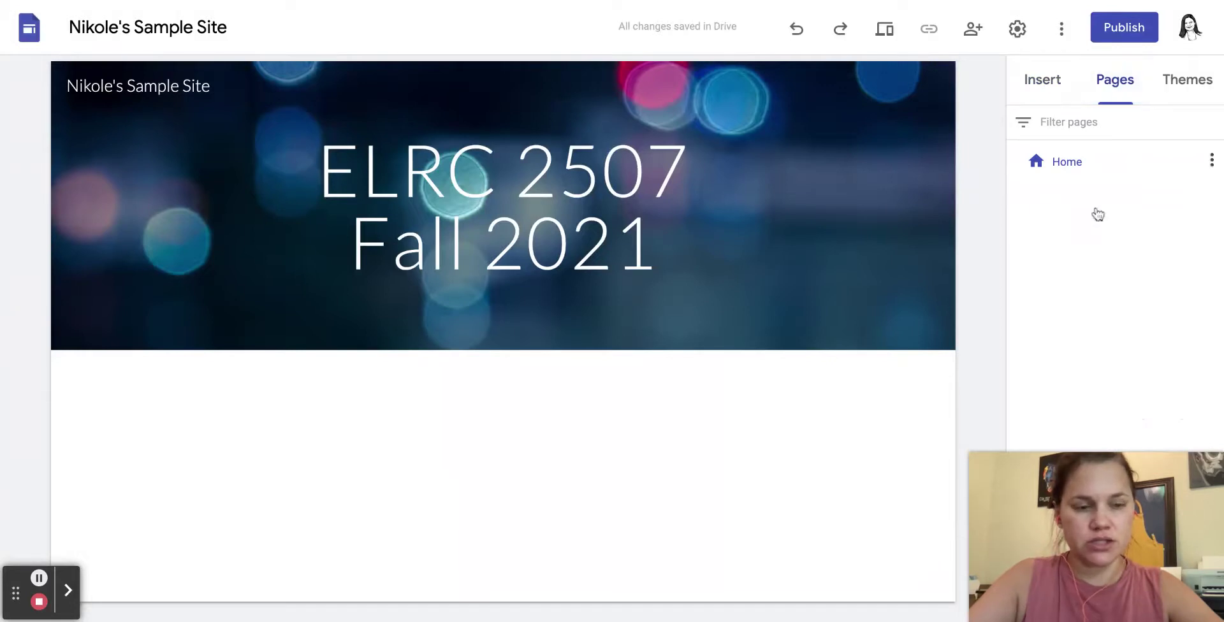
{"action": "left_click_drag", "start_coordinate": [1102, 510], "coordinate": [132, 510]}
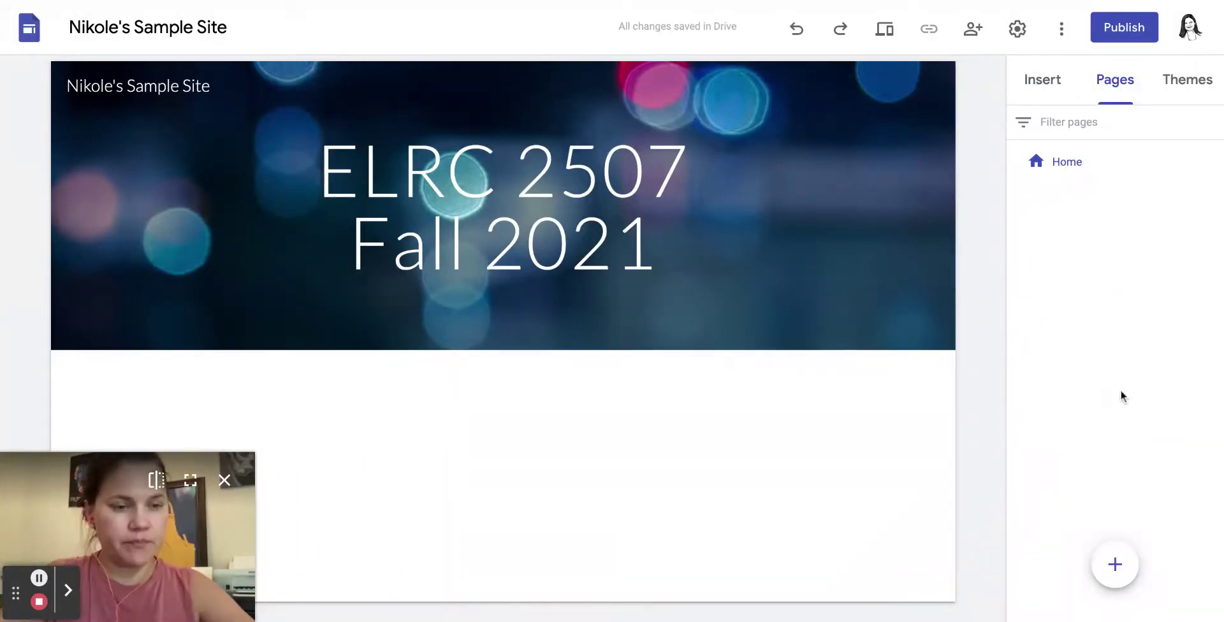
{"action": "left_click", "coordinate": [1116, 567]}
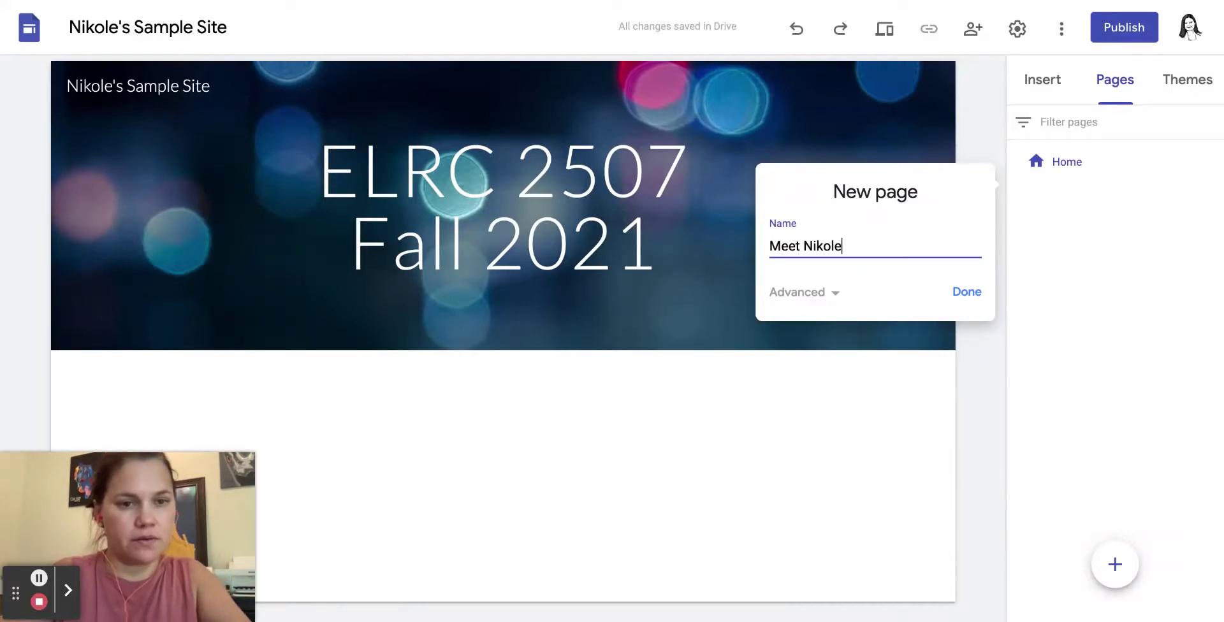
{"action": "left_click", "coordinate": [836, 296]}
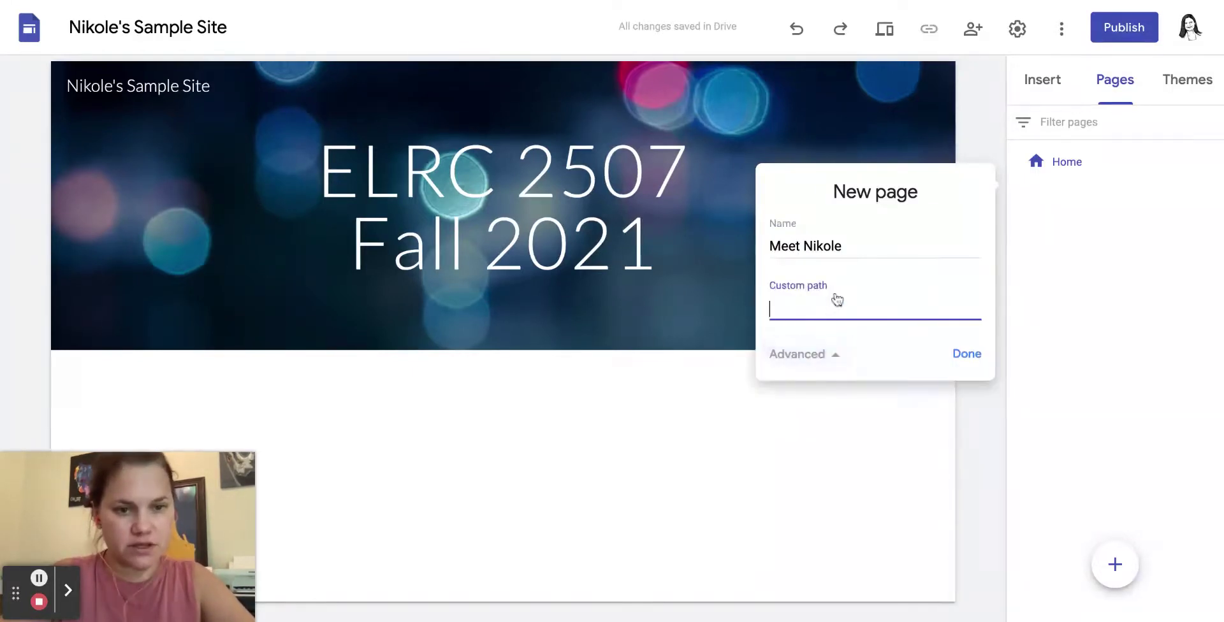
{"action": "left_click", "coordinate": [839, 361]}
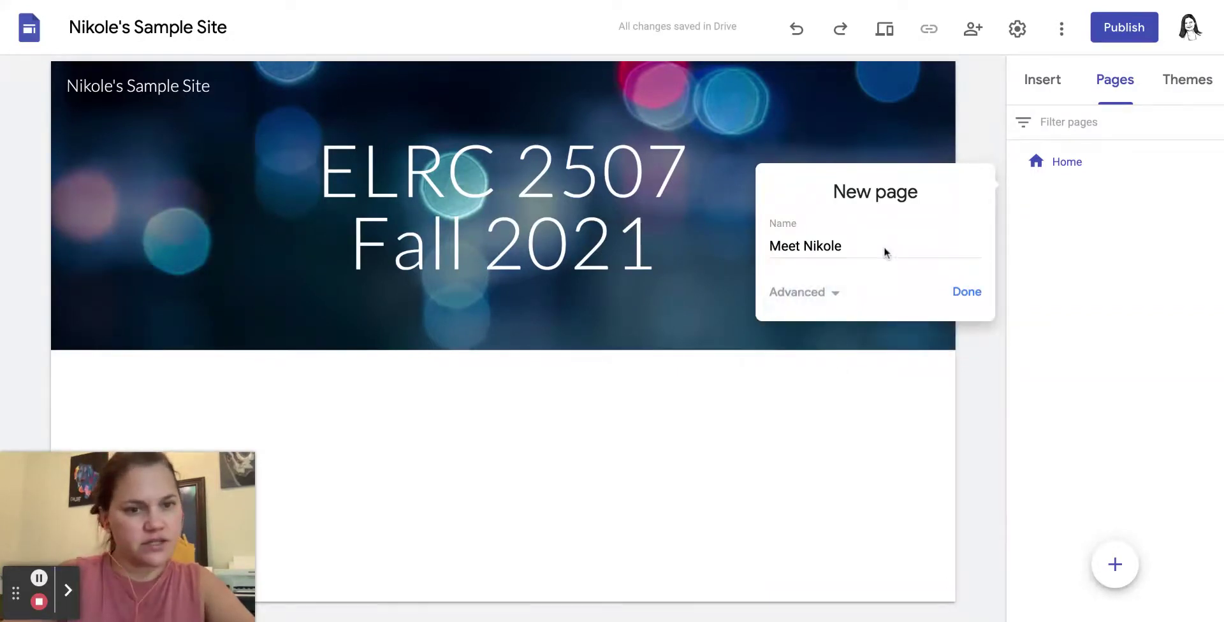
{"action": "left_click", "coordinate": [963, 295]}
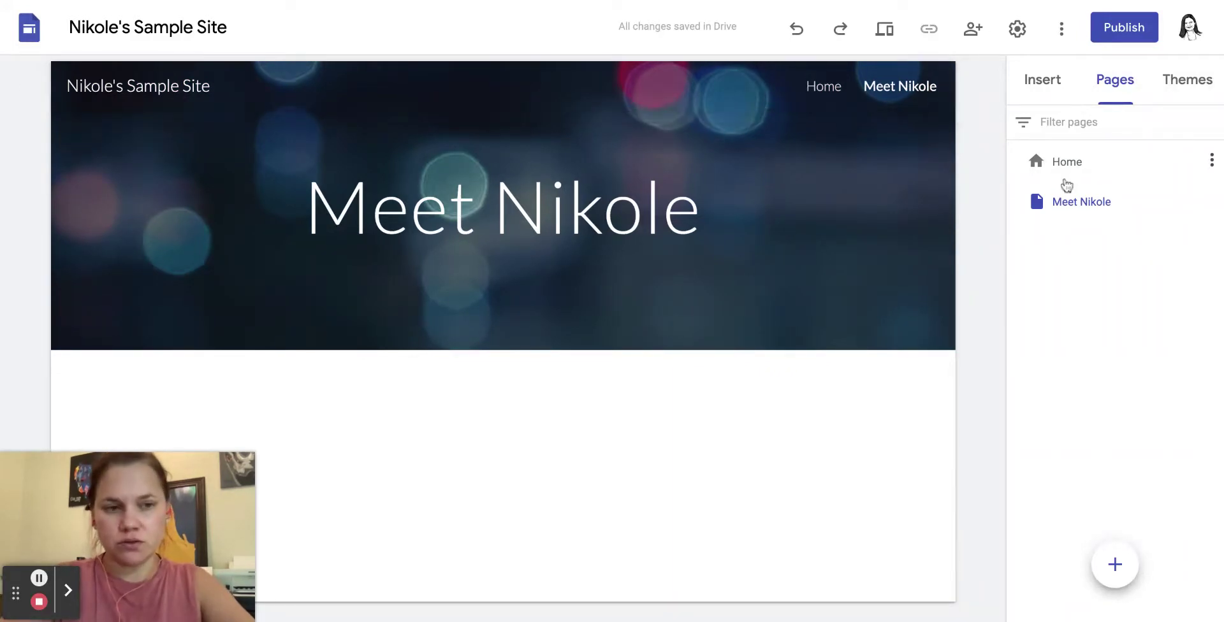
Step: Add a new page named "Resources" to the site
{"action": "left_click", "coordinate": [1114, 567]}
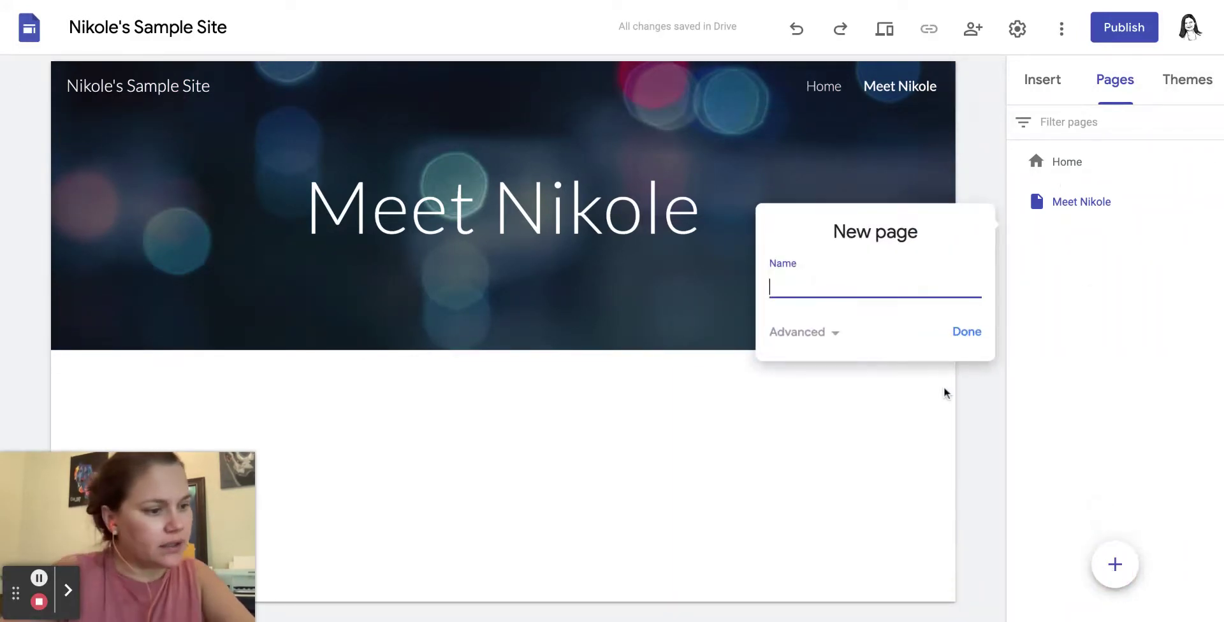
{"action": "type", "text": "R"}
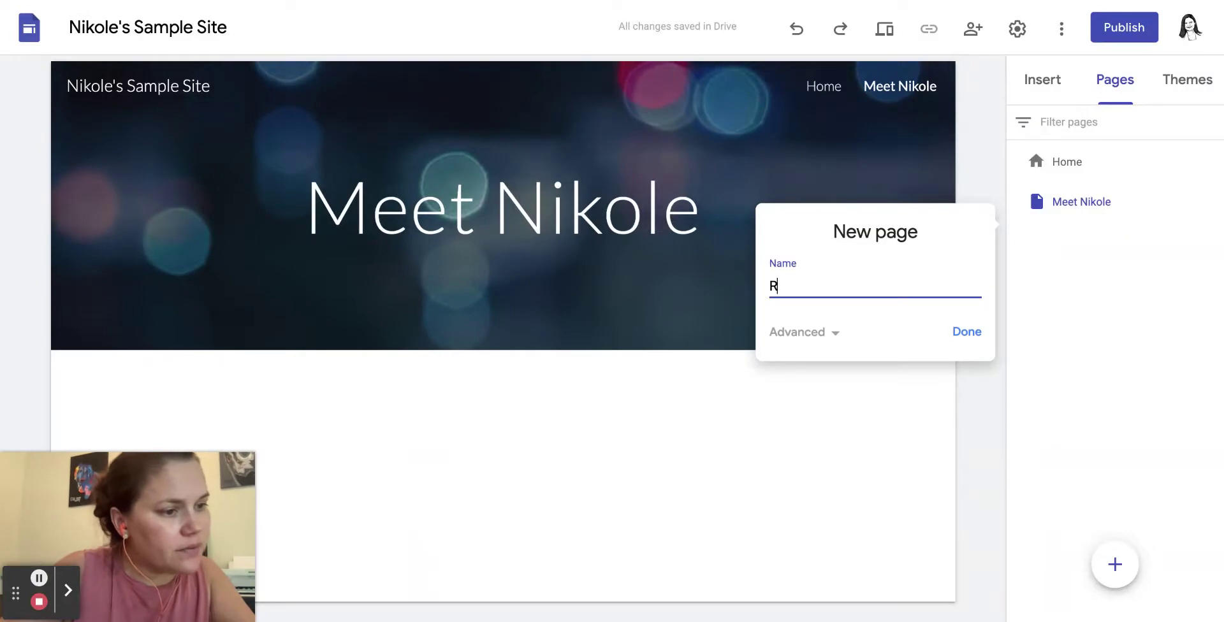
{"action": "type", "text": "es"}
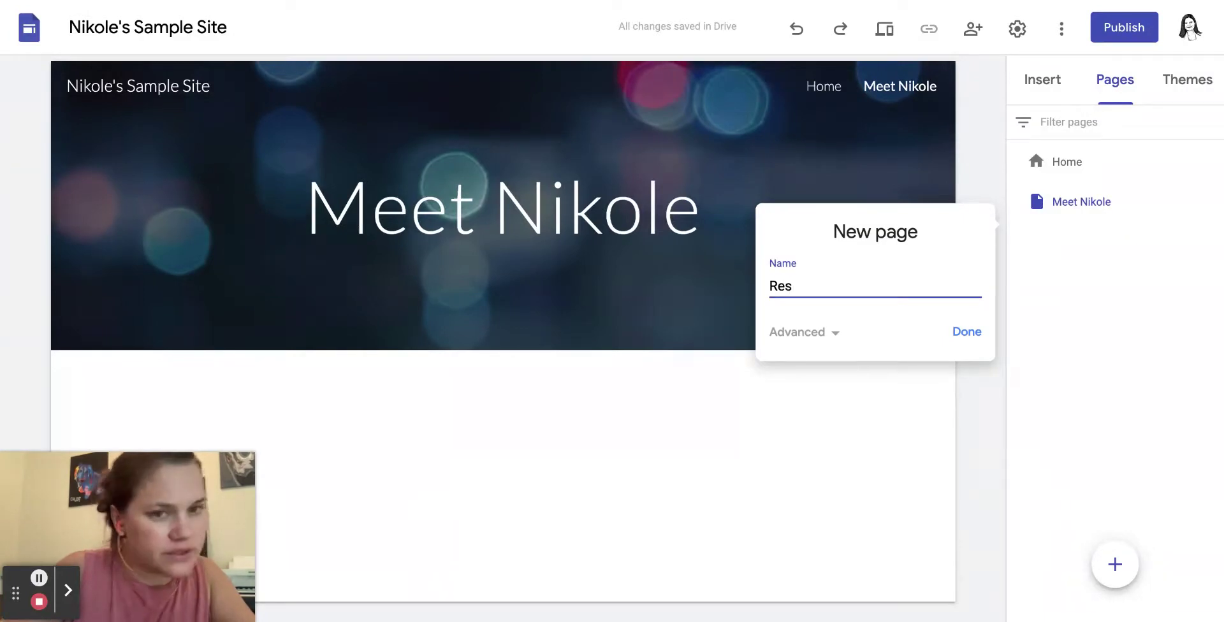
{"action": "type", "text": "ources"}
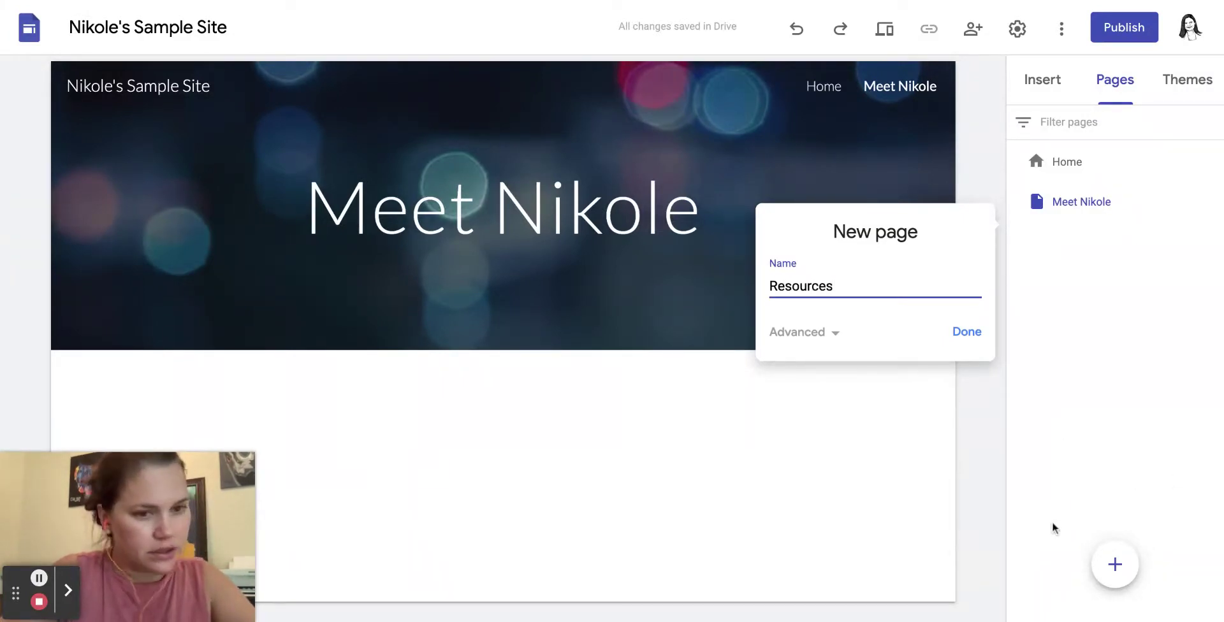
{"action": "left_click", "coordinate": [985, 335]}
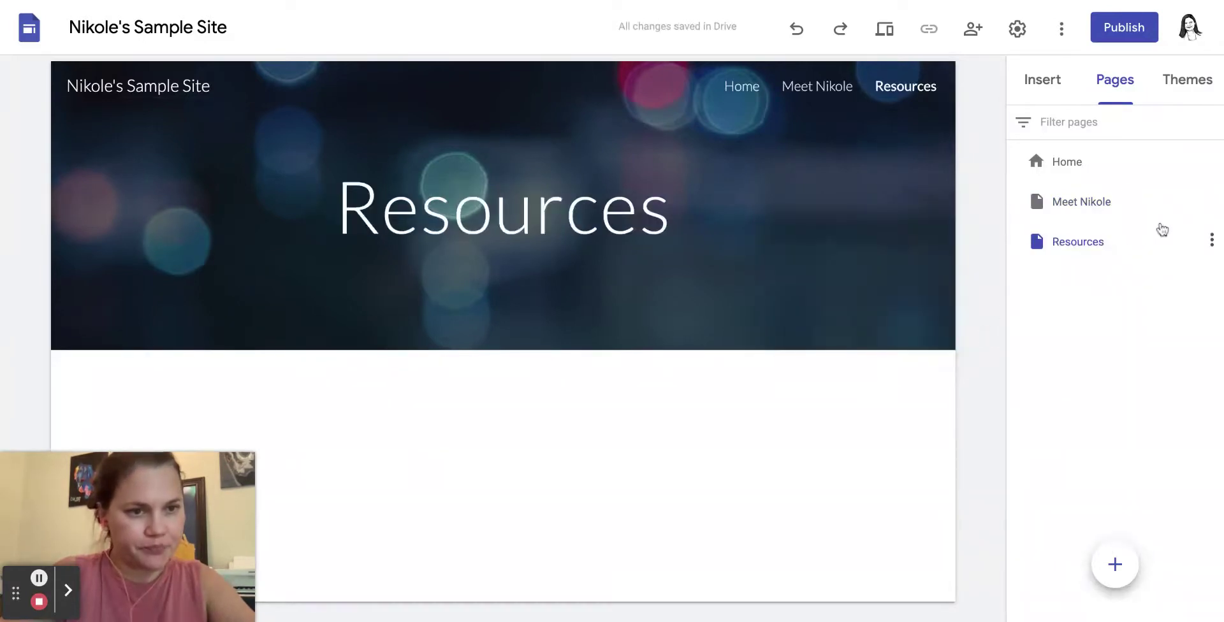
Step: Add a new page named with the owner's first name in possessive form followed by "Picks"
{"action": "left_click", "coordinate": [1115, 564]}
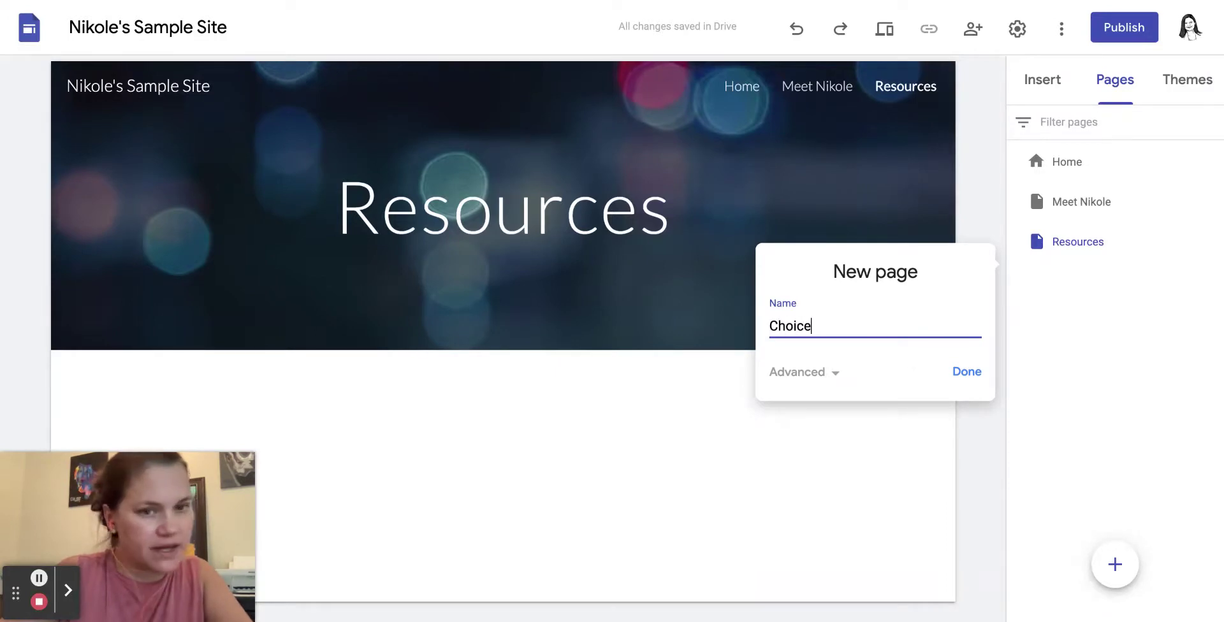
{"action": "type", "text": "Nikole's Picks"}
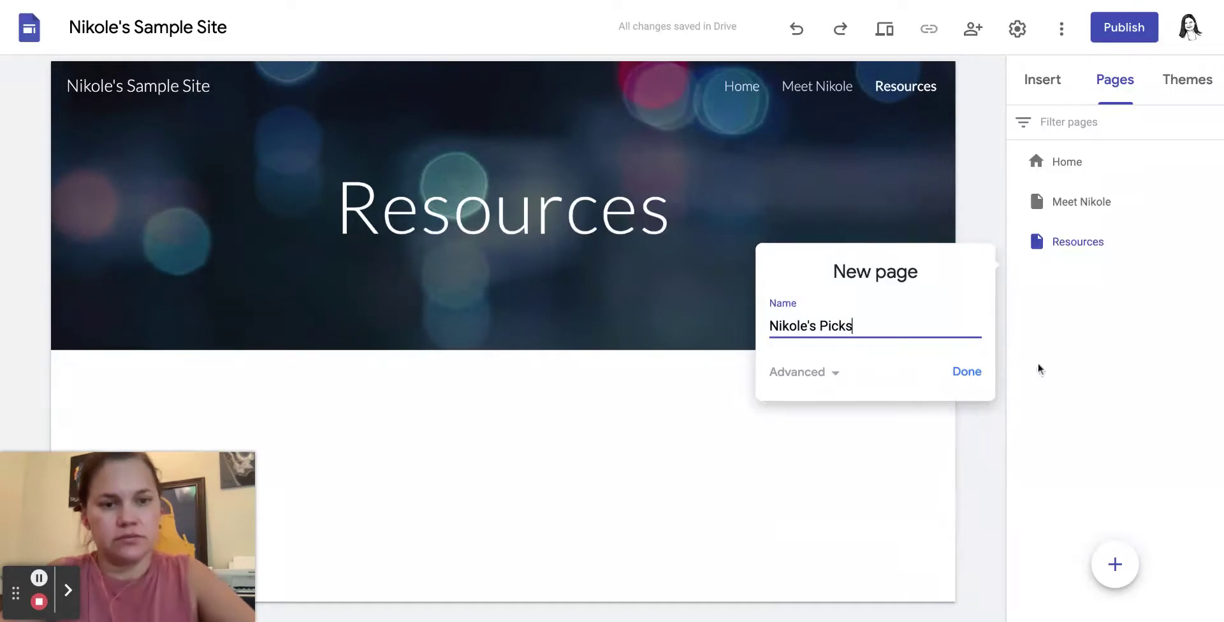
{"action": "left_click", "coordinate": [967, 372]}
Step: Add two more pages to the site, named "Tech Projects" and "Evaluations"
{"action": "left_click", "coordinate": [1114, 565]}
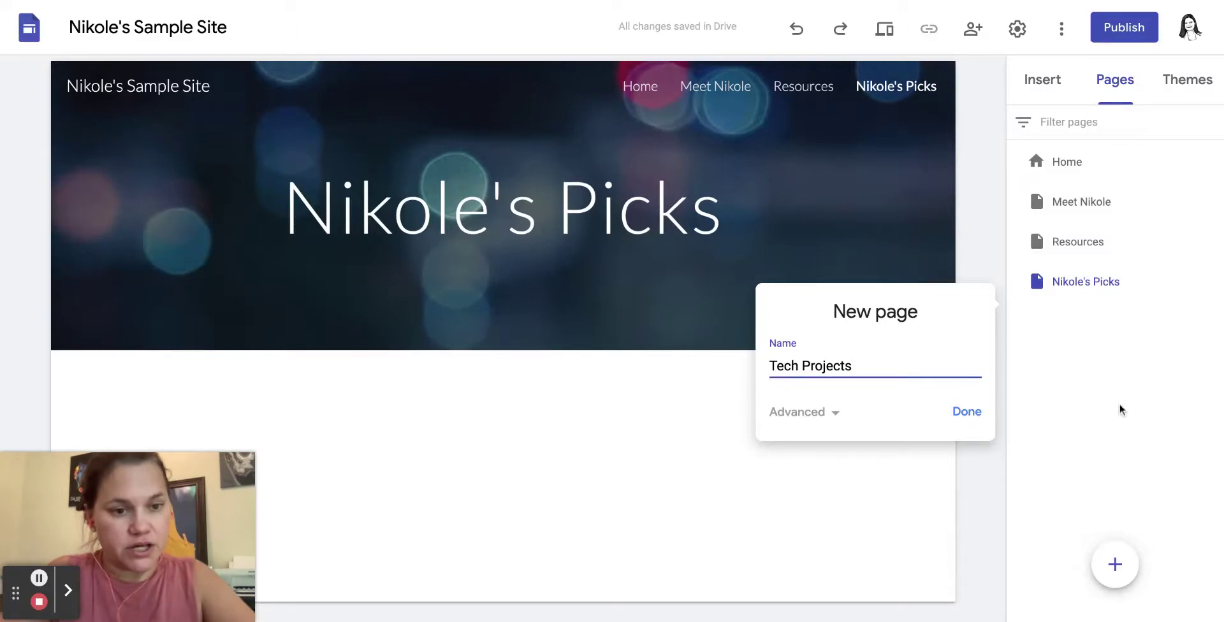
{"action": "left_click", "coordinate": [954, 419]}
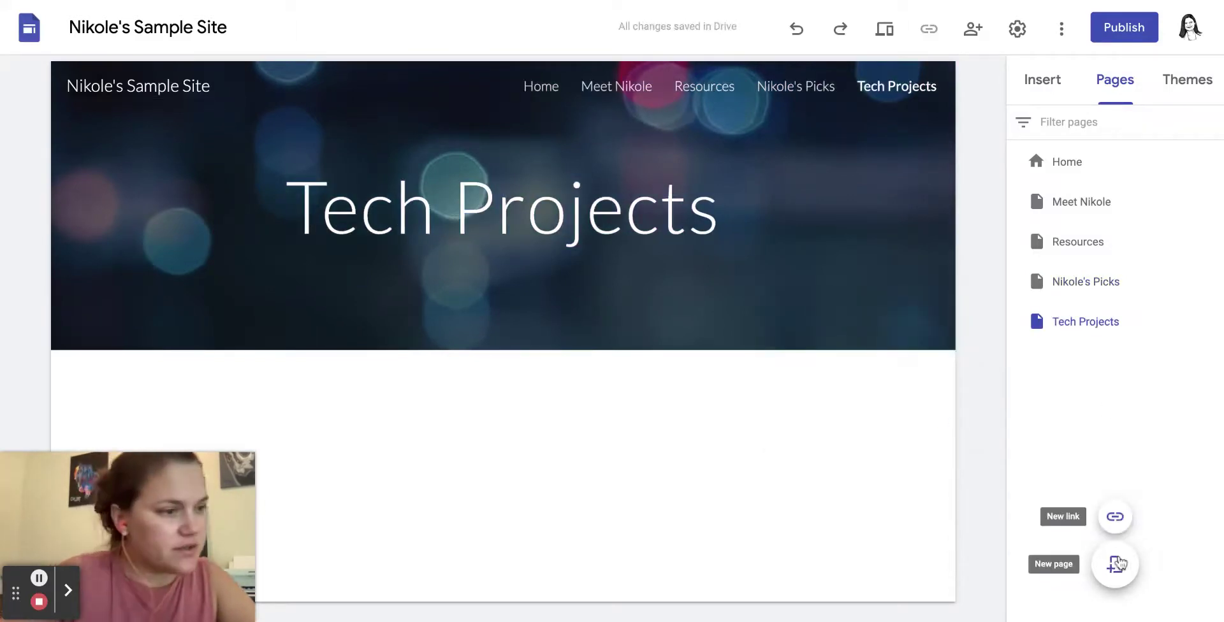
{"action": "left_click", "coordinate": [1117, 564]}
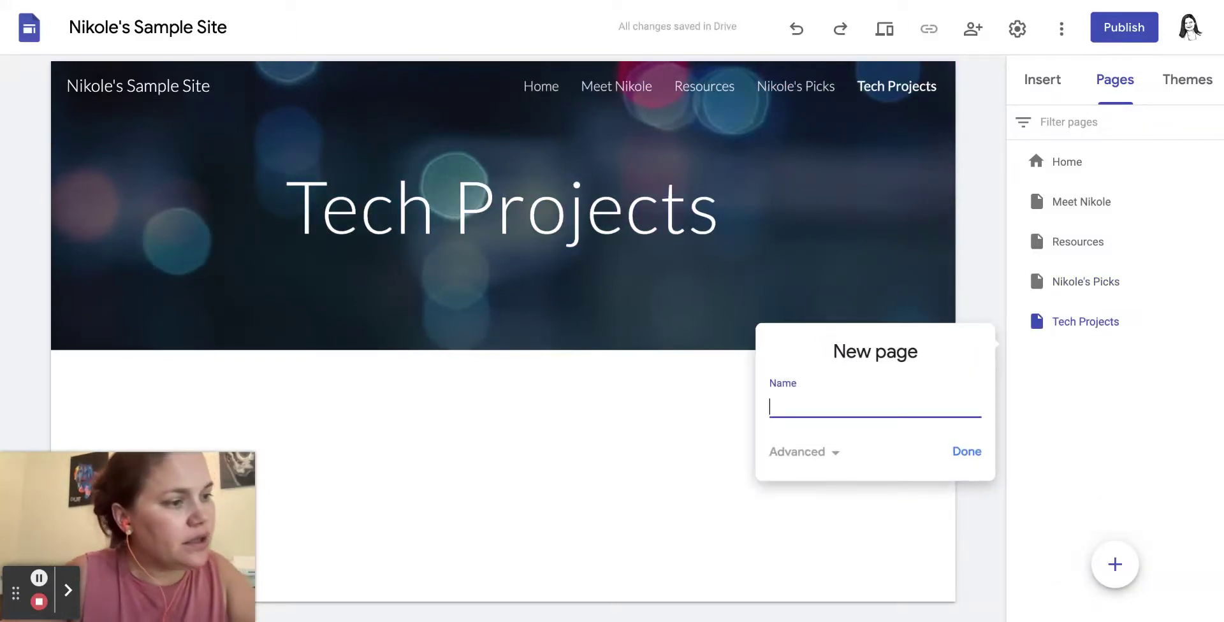
{"action": "type", "text": "Evaulat"}
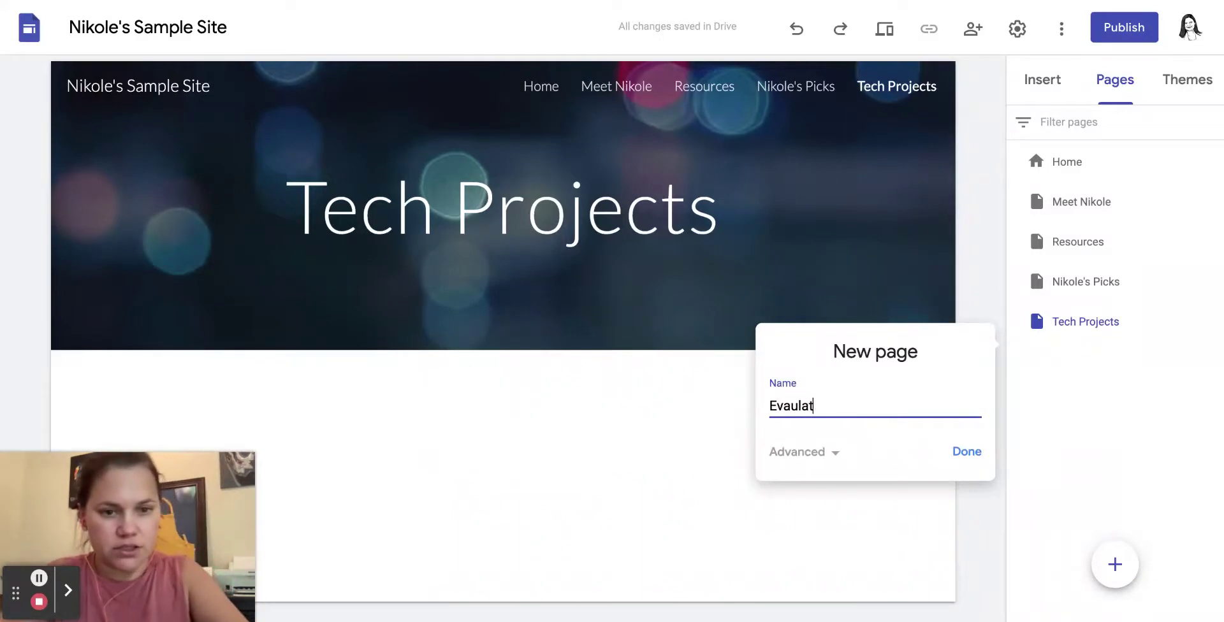
{"action": "type", "text": "itions"}
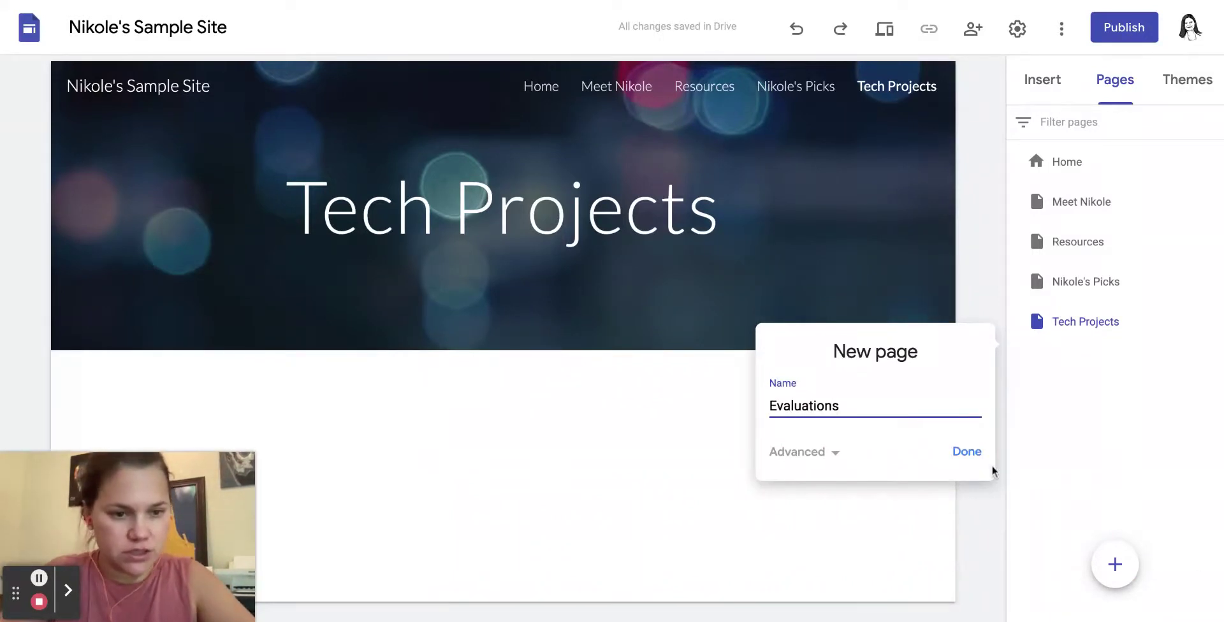
{"action": "left_click", "coordinate": [968, 454]}
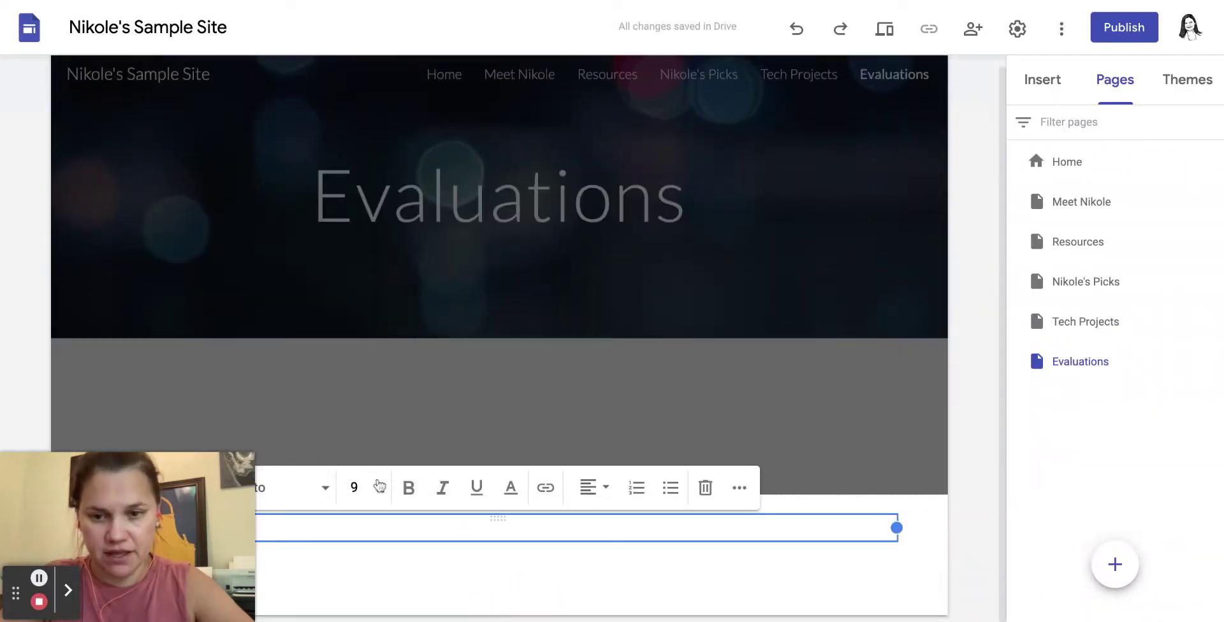
{"action": "left_click", "coordinate": [431, 565]}
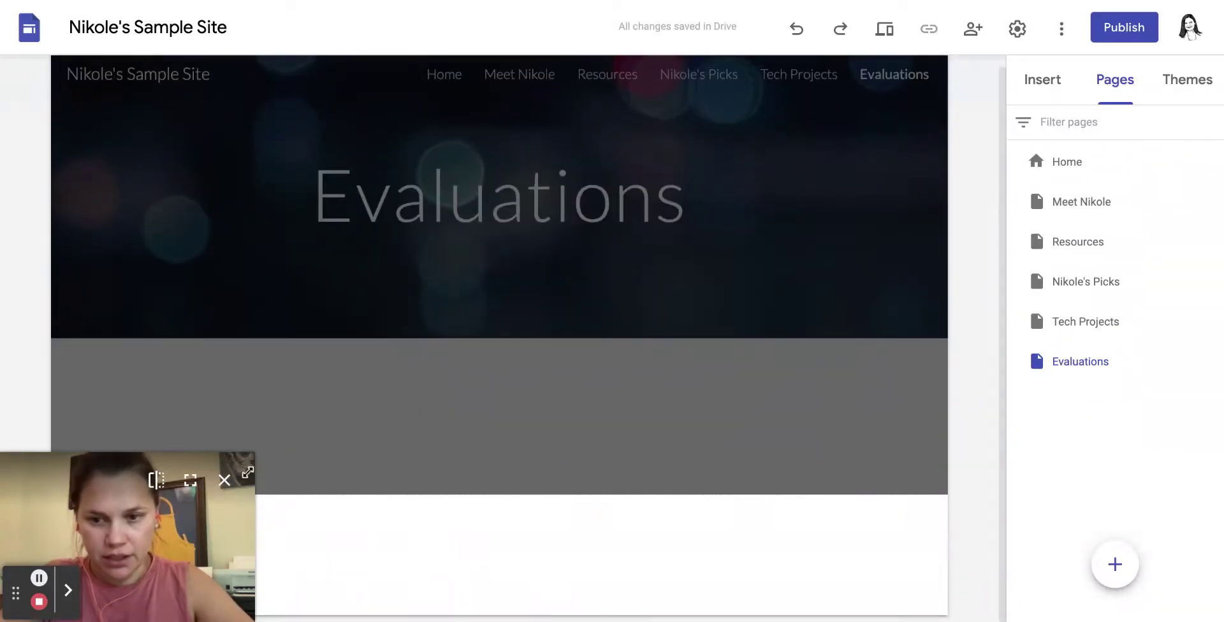
{"action": "key", "text": "ctrl+a"}
{"action": "left_click", "coordinate": [27, 501]}
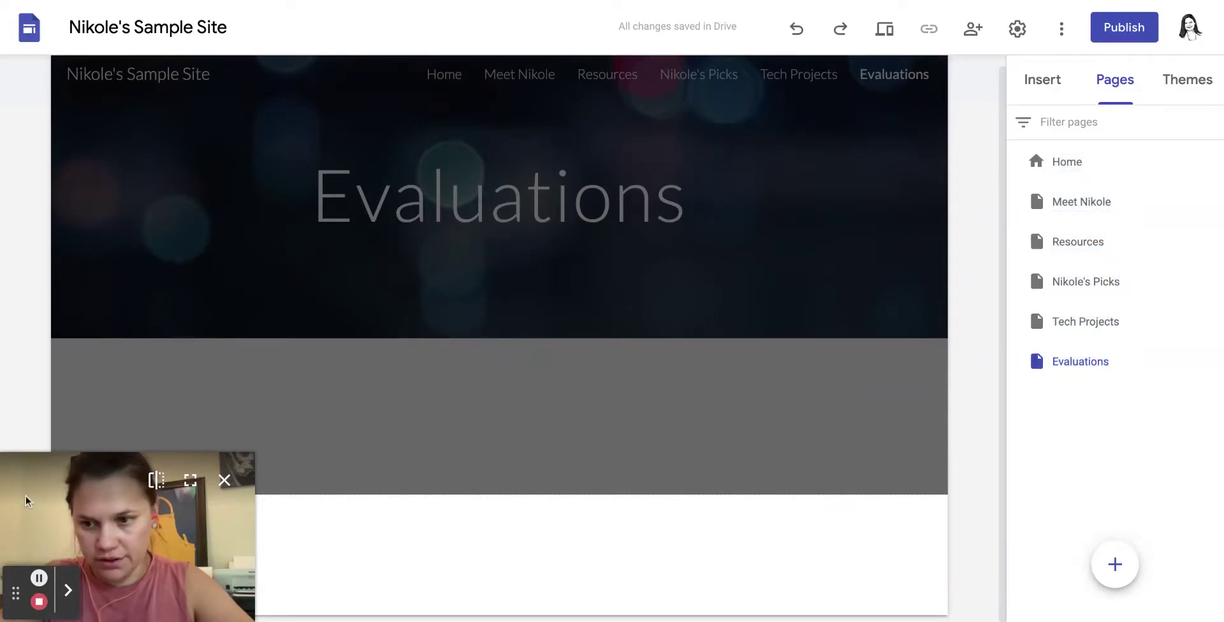
{"action": "left_click", "coordinate": [438, 602]}
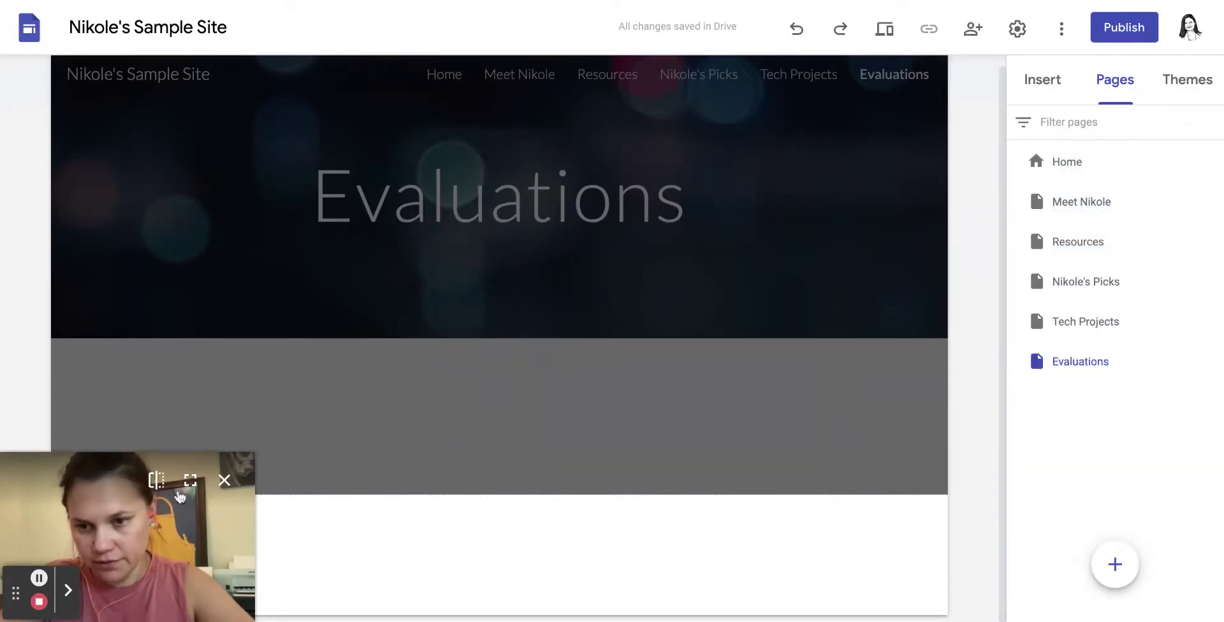
{"action": "key", "text": "ctrl+a"}
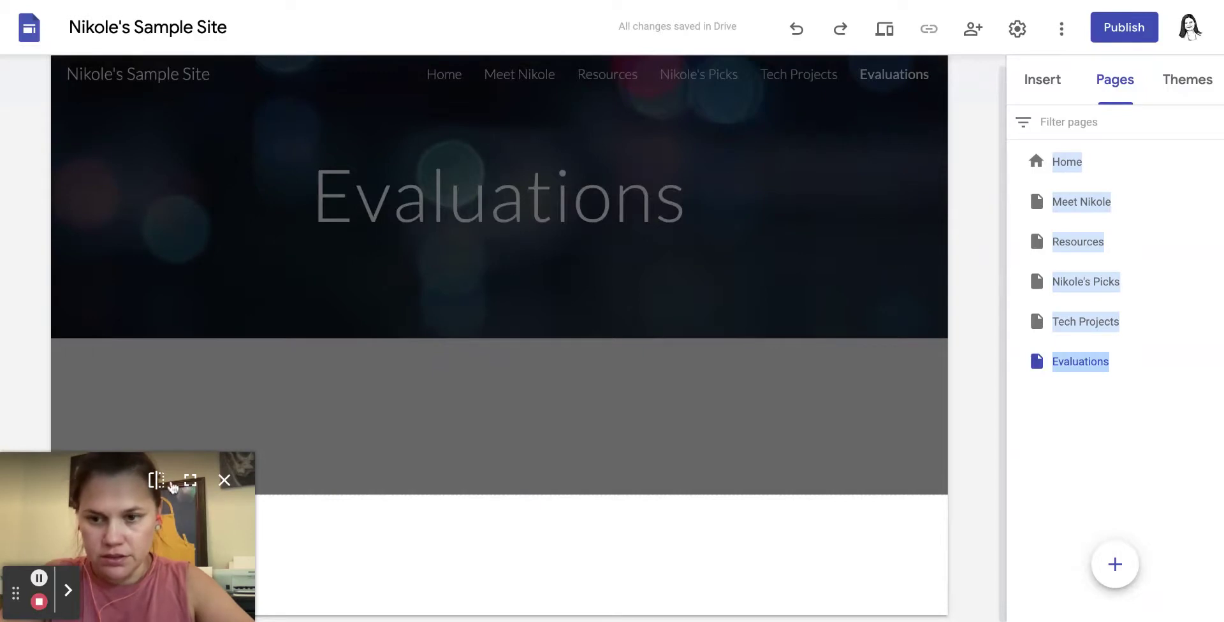
Step: Enter "Tech Blog", "Contact" and "Last Revised: 8/28/2021" in the page footer, spaced apart on one line
{"action": "left_click", "coordinate": [330, 519]}
{"action": "left_click", "coordinate": [301, 522]}
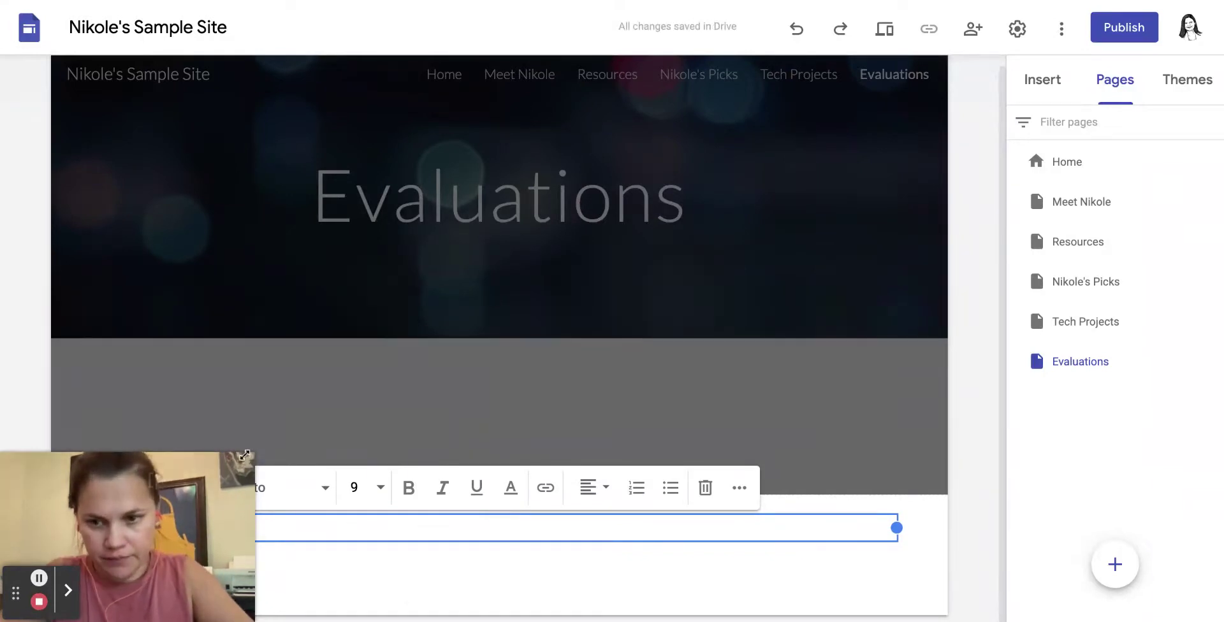
{"action": "left_click", "coordinate": [224, 483]}
{"action": "left_click", "coordinate": [178, 527]}
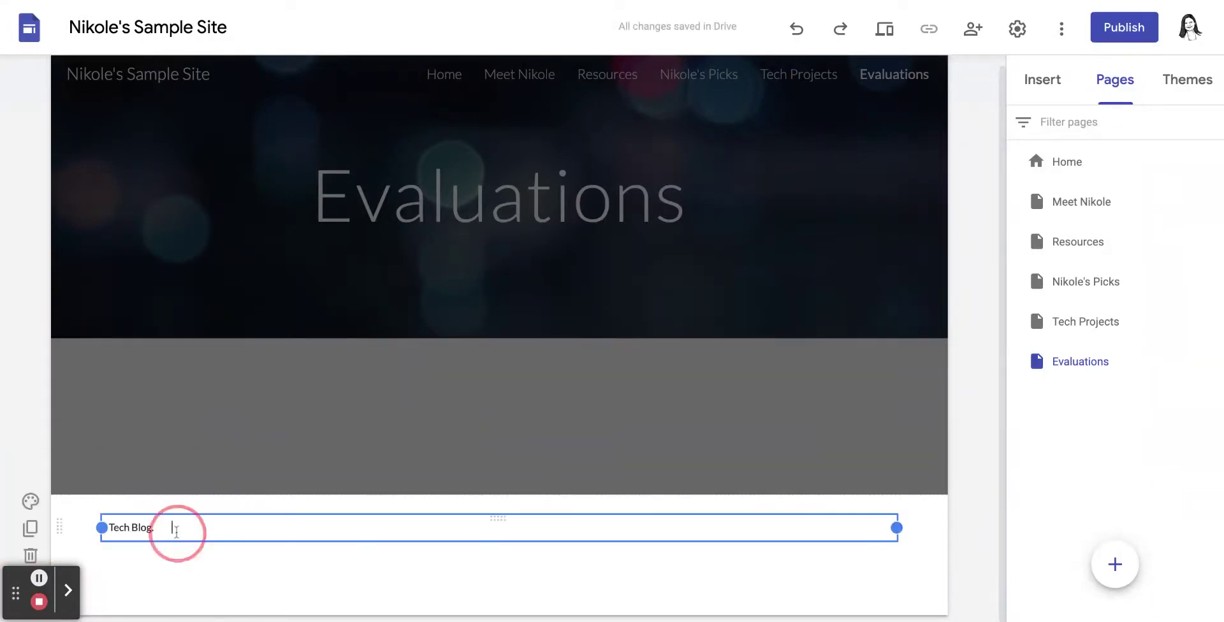
{"action": "key", "text": "BackSpace"}
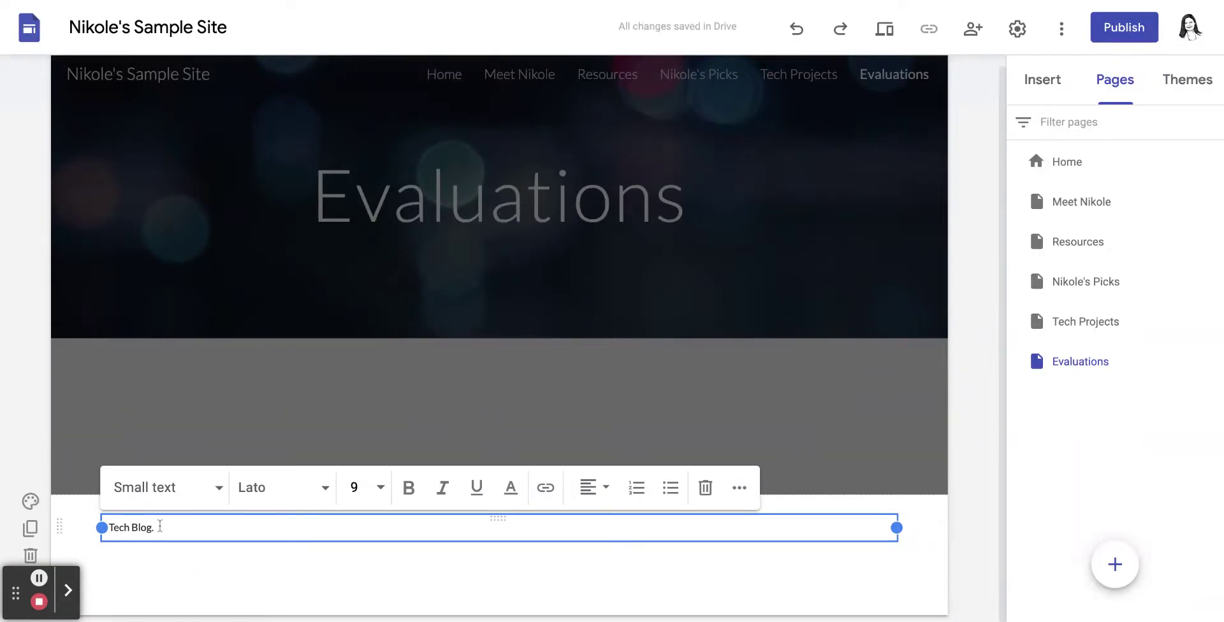
{"action": "key", "text": "BackSpace"}
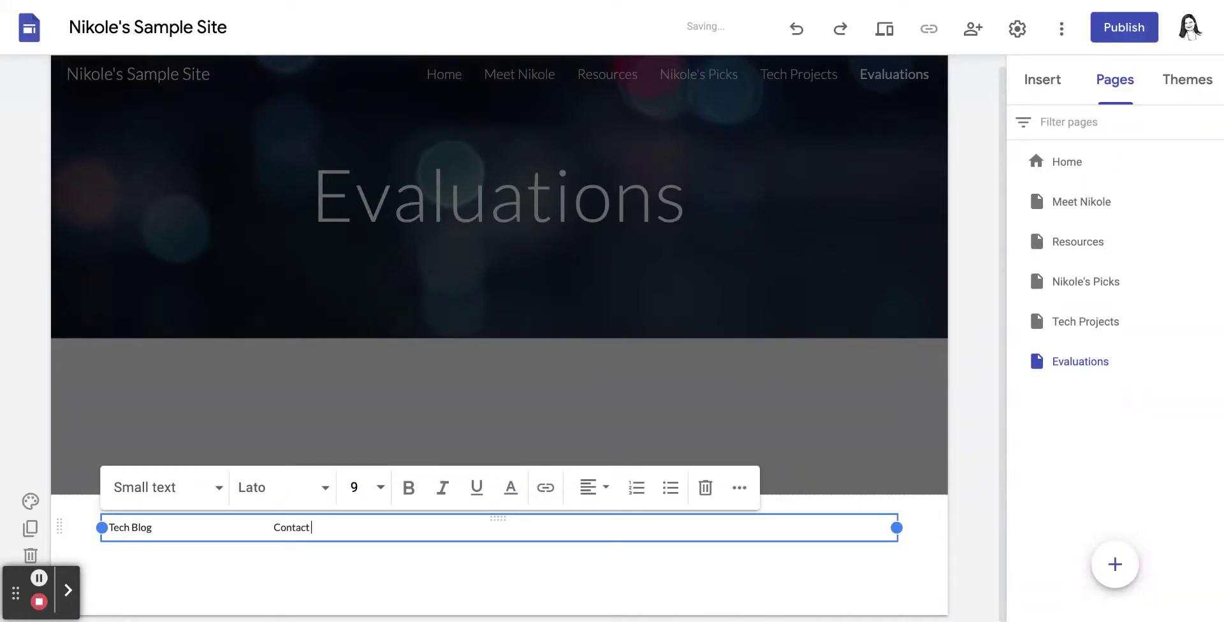
{"action": "type", "text": "Blog\t\tContact\t\tLast Re"}
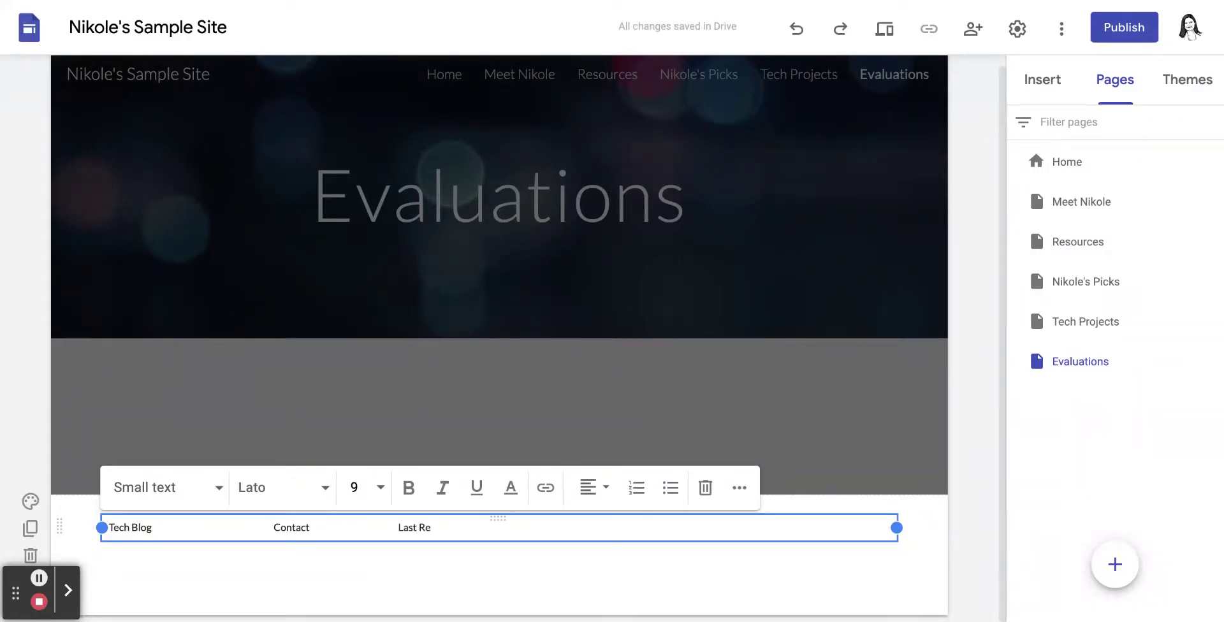
{"action": "type", "text": "vised:"}
{"action": "type", "text": "8/"}
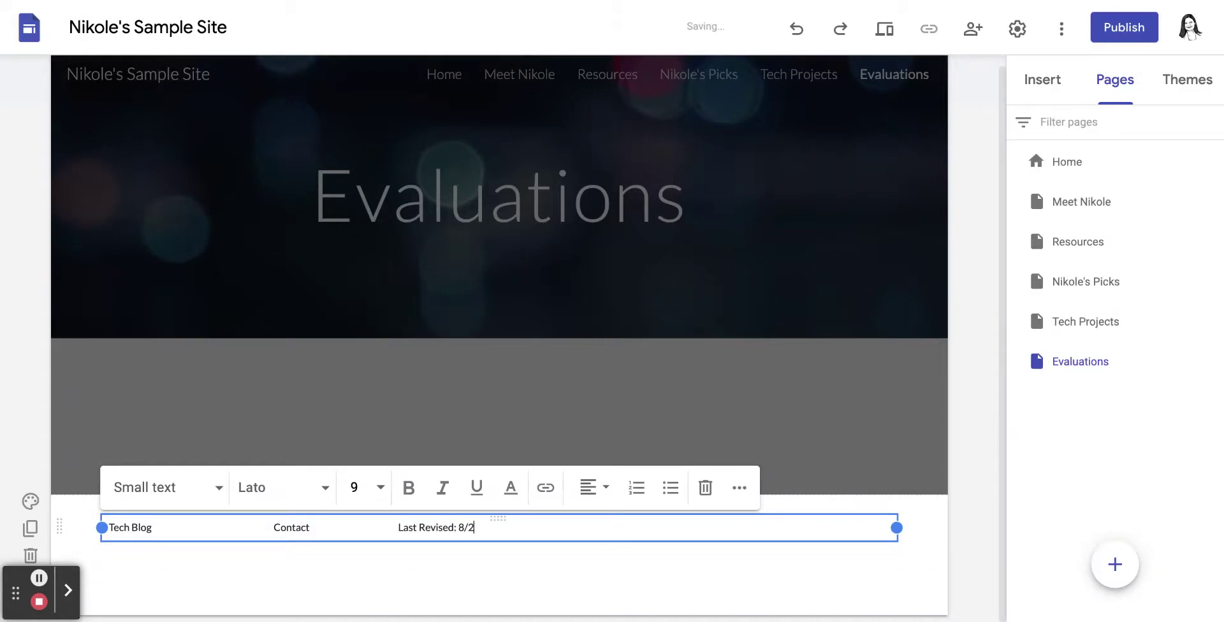
{"action": "type", "text": "28/2021"}
Step: Set the font size of the whole footer line to 14 and leave the footer
{"action": "left_click_drag", "start_coordinate": [521, 528], "coordinate": [115, 528]}
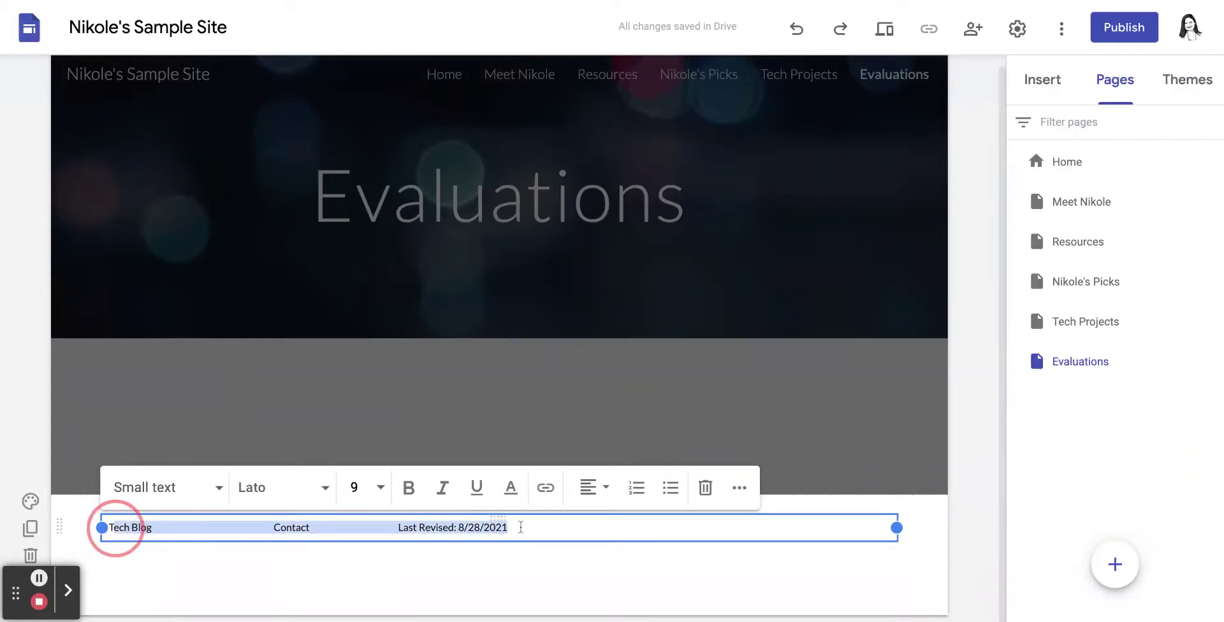
{"action": "left_click", "coordinate": [381, 488]}
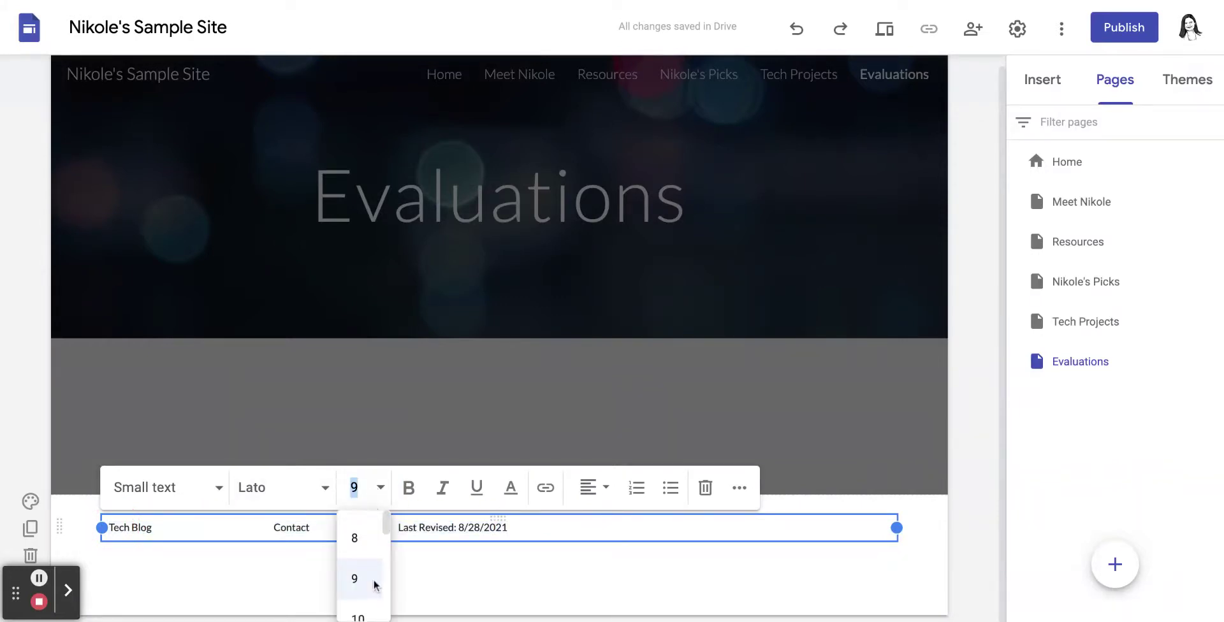
{"action": "scroll", "coordinate": [374, 584], "scroll_direction": "down", "scroll_amount": 3}
{"action": "scroll", "coordinate": [370, 574], "scroll_direction": "up", "scroll_amount": 2}
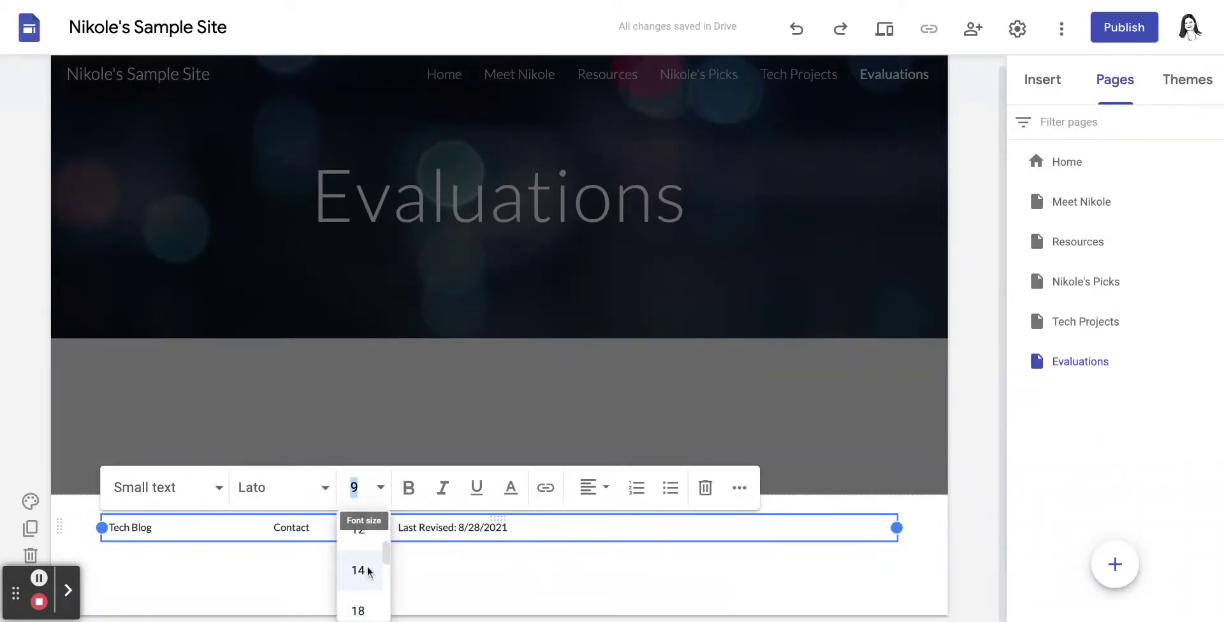
{"action": "left_click", "coordinate": [359, 571]}
{"action": "left_click", "coordinate": [788, 577]}
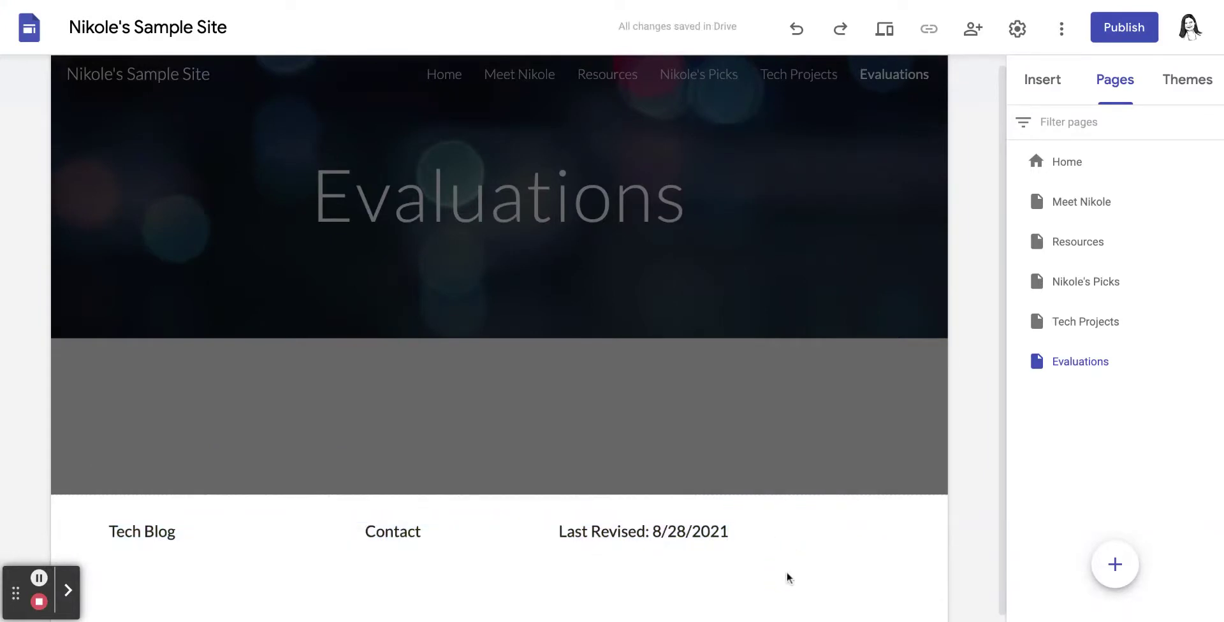
{"action": "left_click", "coordinate": [773, 536]}
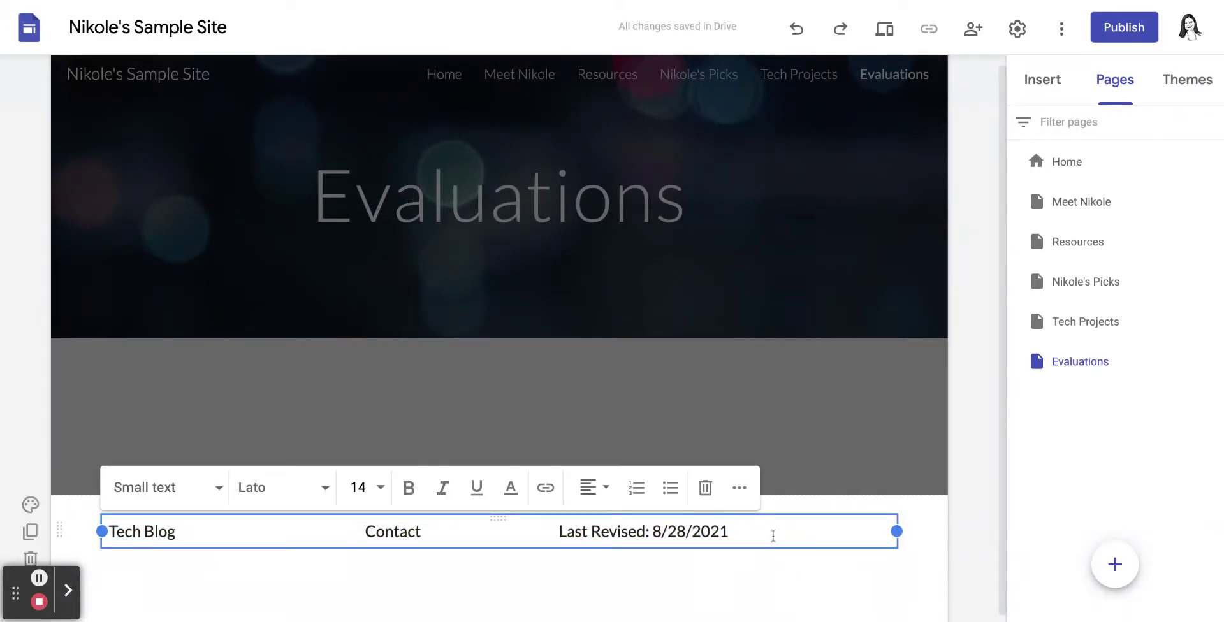
{"action": "left_click", "coordinate": [918, 522]}
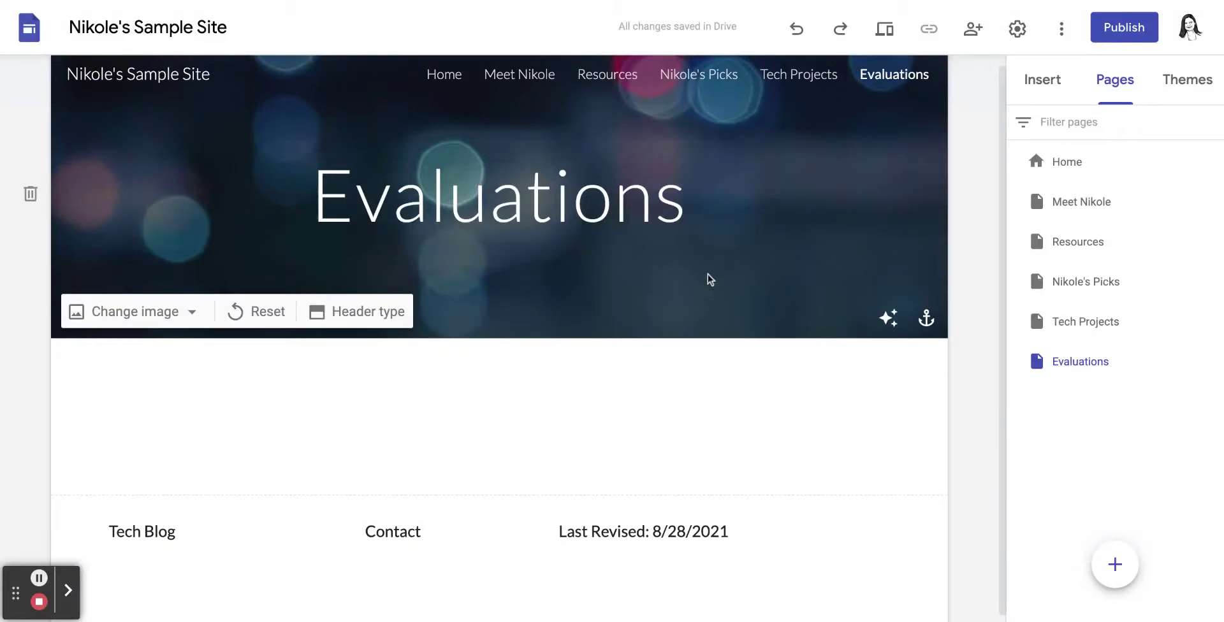
Step: Switch the header image's readability adjustment off and back on, and try several image anchors, ending with the upper-left one
{"action": "left_click", "coordinate": [889, 319]}
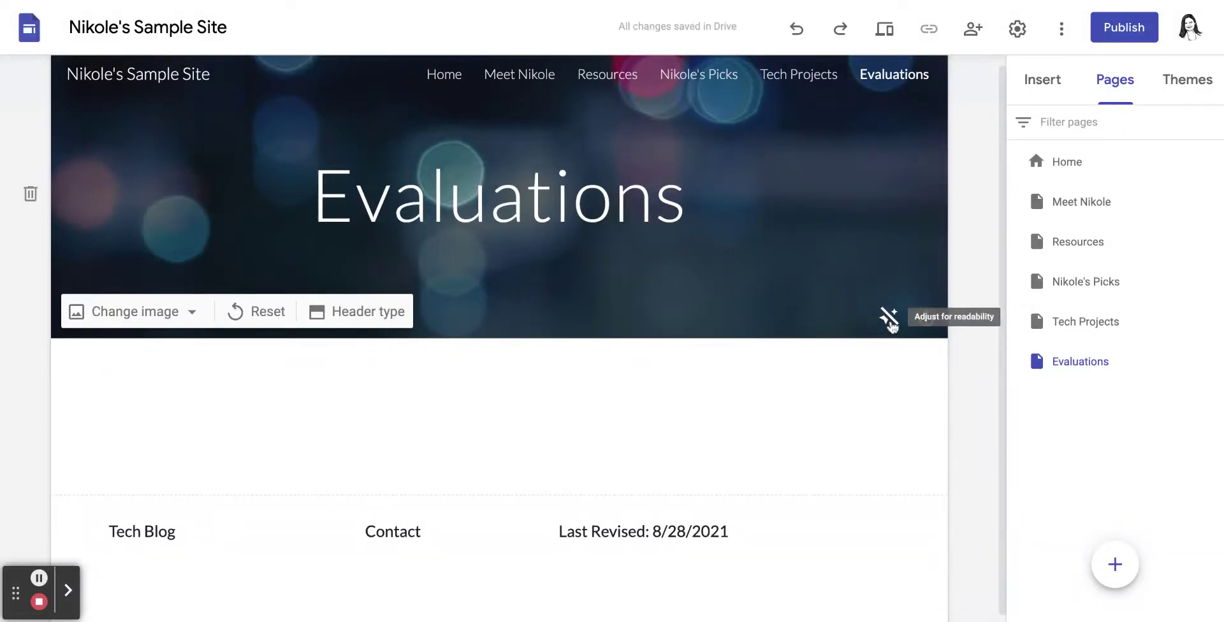
{"action": "left_click", "coordinate": [890, 319]}
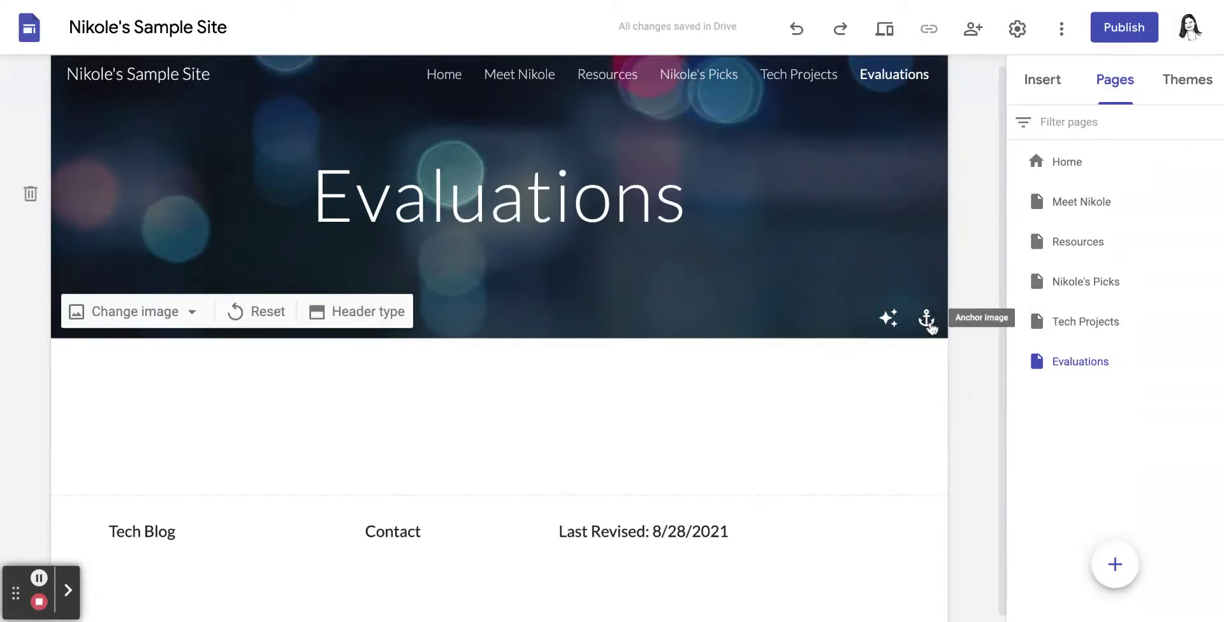
{"action": "left_click", "coordinate": [927, 319]}
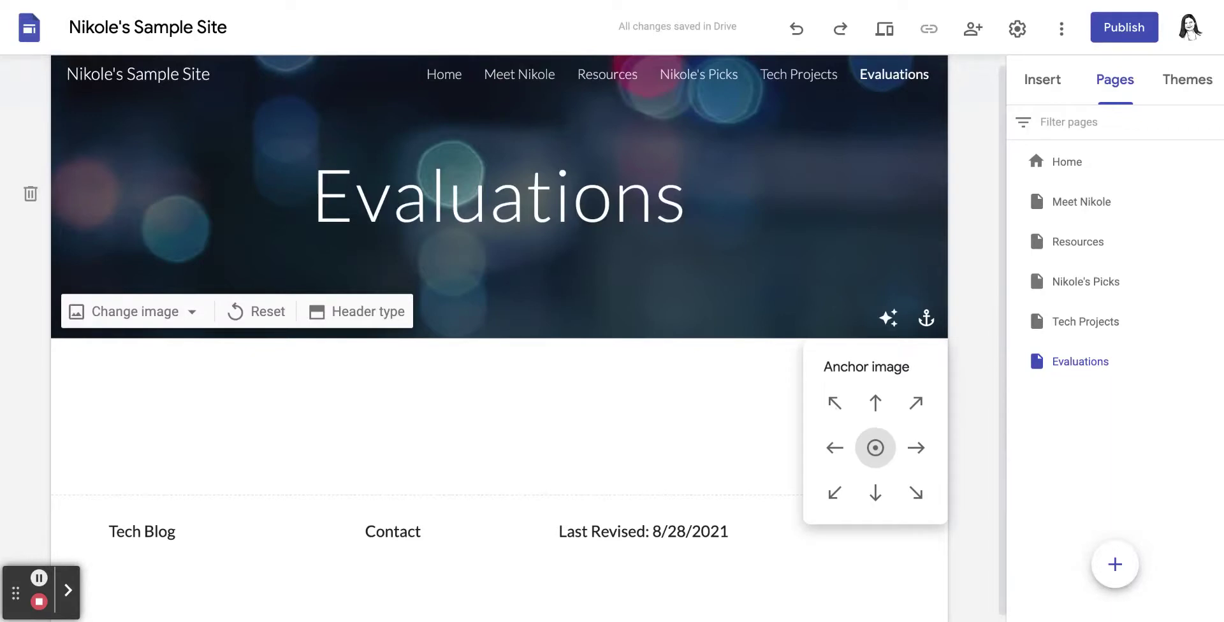
{"action": "left_click", "coordinate": [917, 403]}
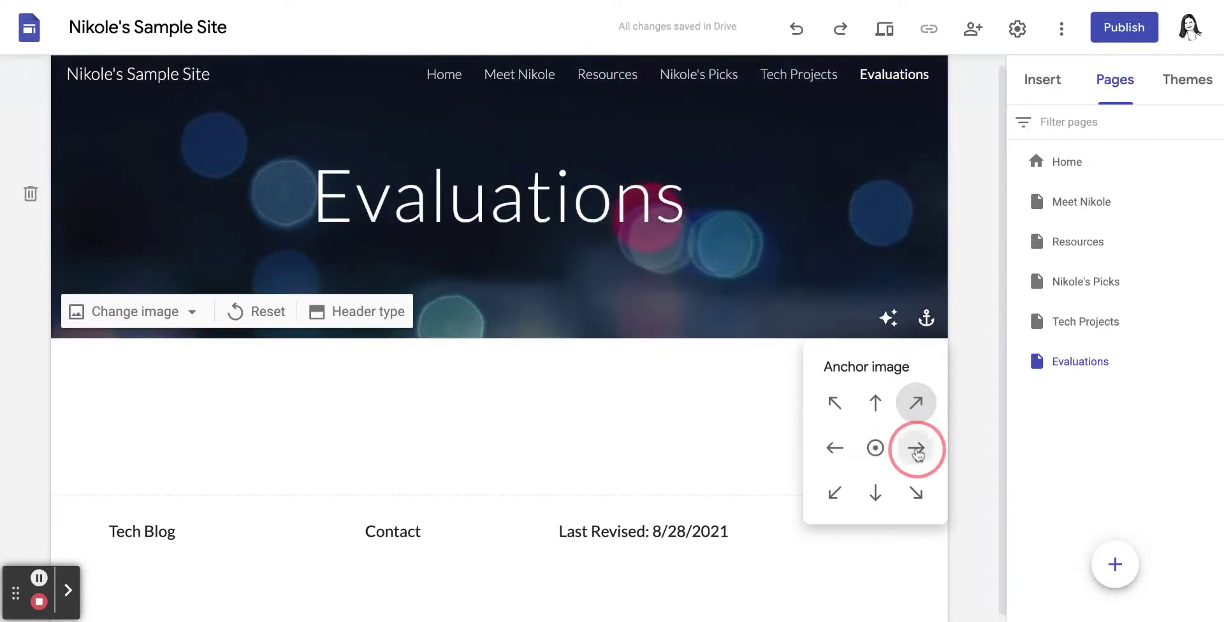
{"action": "left_click", "coordinate": [916, 448]}
{"action": "left_click", "coordinate": [917, 493]}
{"action": "left_click", "coordinate": [835, 448]}
{"action": "left_click", "coordinate": [836, 402]}
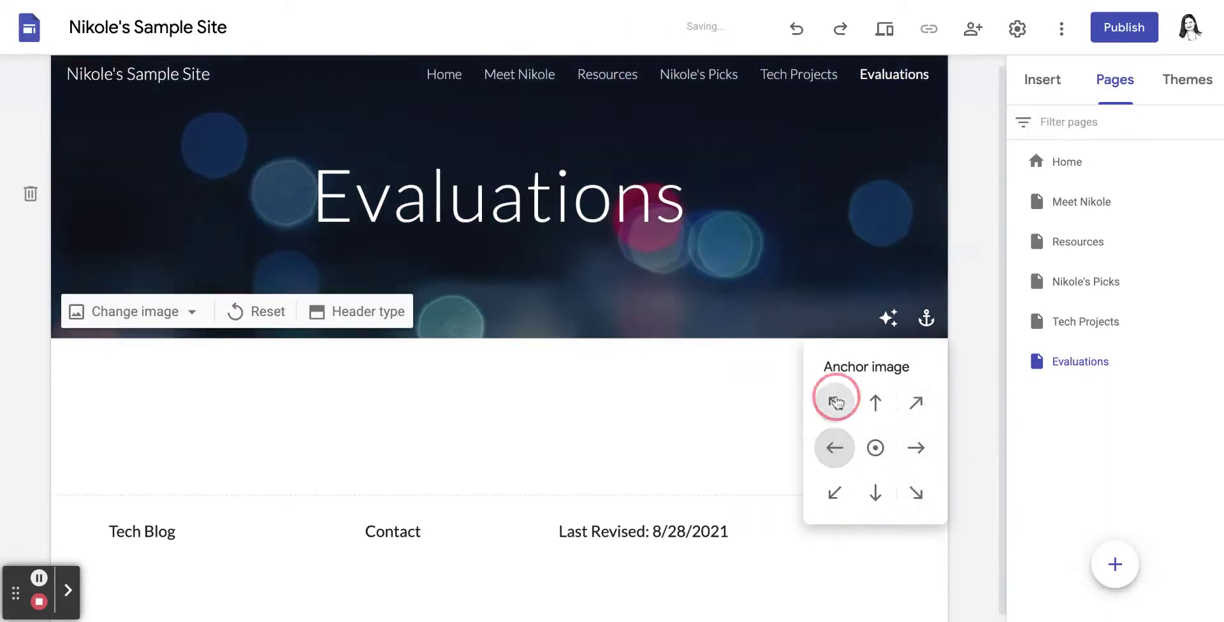
{"action": "left_click", "coordinate": [539, 446]}
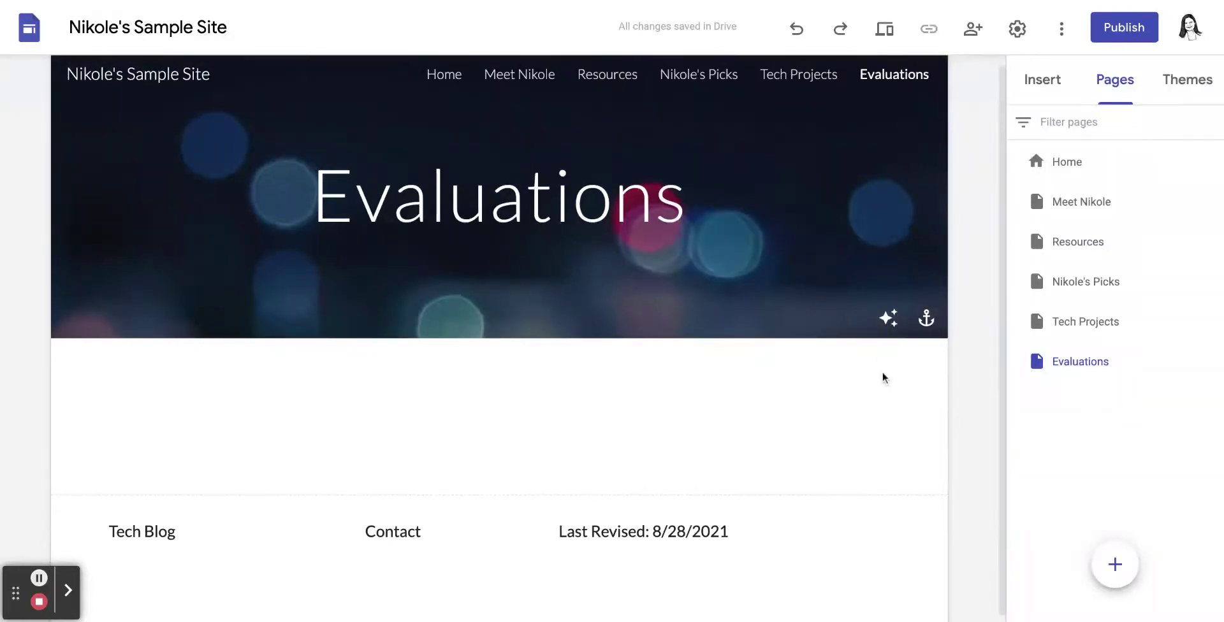
Step: Look through the site's pages from the instructor's introduction page to Evaluations, checking their shared header image and footer
{"action": "left_click", "coordinate": [538, 82]}
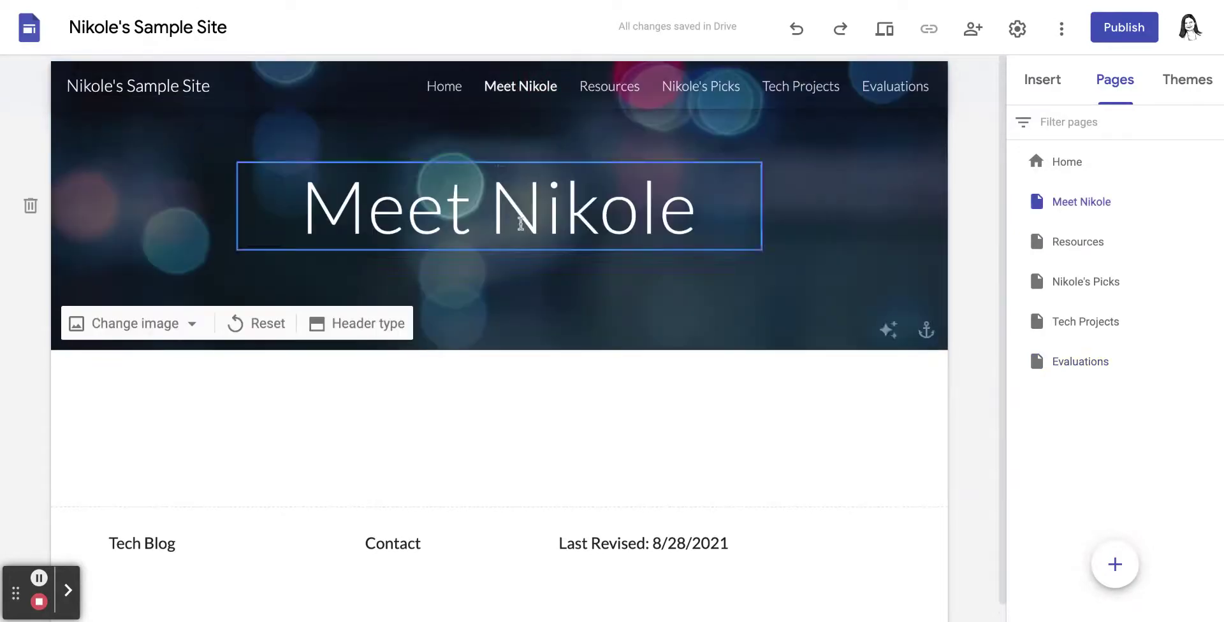
{"action": "scroll", "coordinate": [537, 428], "scroll_direction": "down", "scroll_amount": 1}
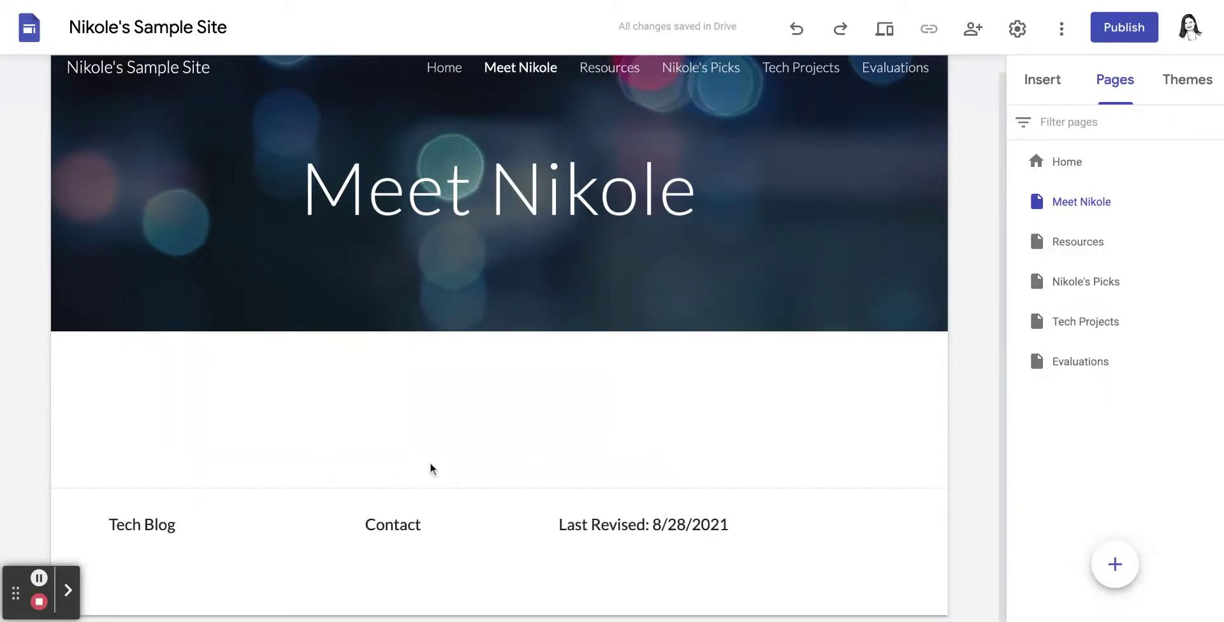
{"action": "left_click", "coordinate": [612, 67]}
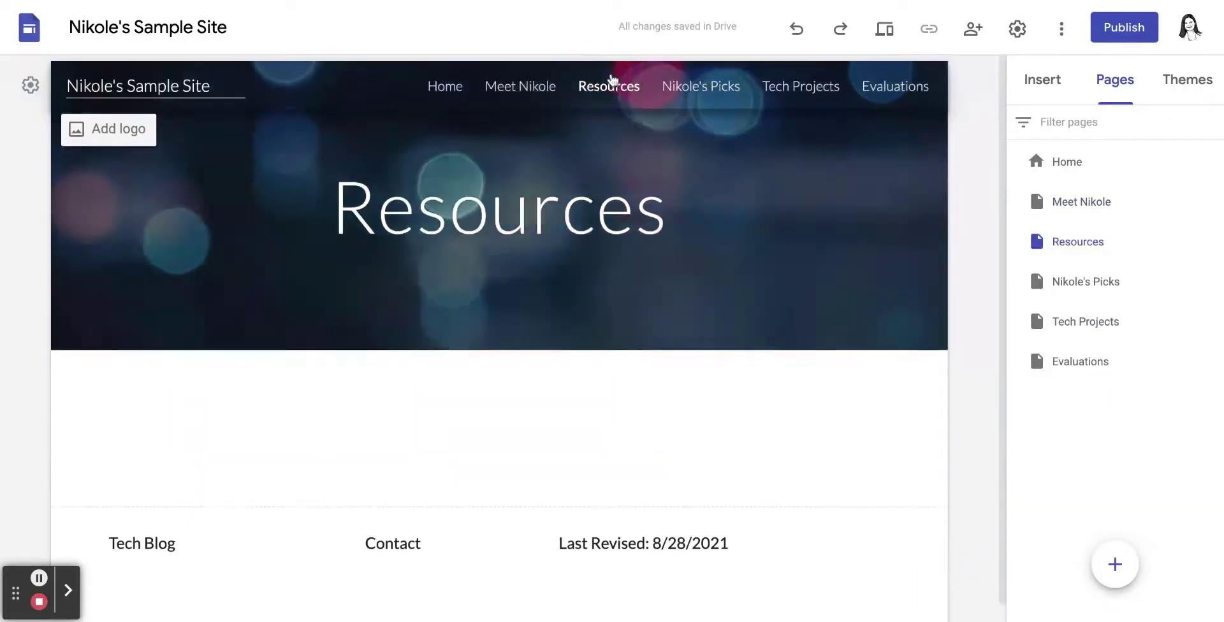
{"action": "left_click", "coordinate": [697, 89]}
{"action": "left_click", "coordinate": [809, 93]}
{"action": "left_click", "coordinate": [883, 90]}
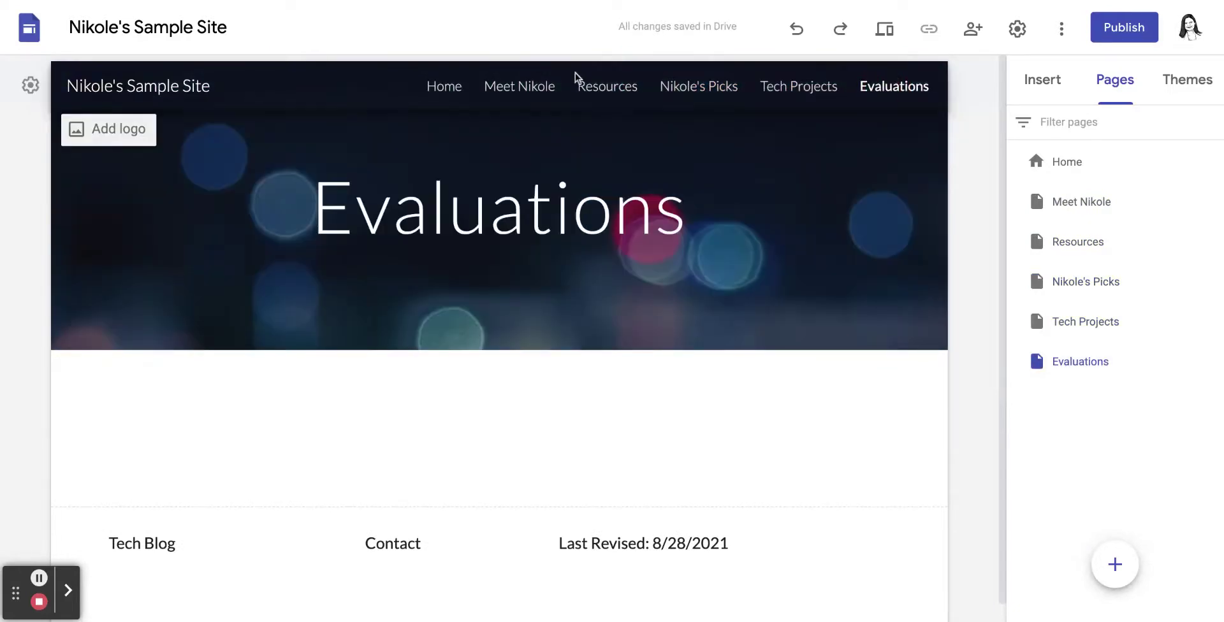
Step: Insert a text box on the instructor's introduction page and enter "Paragraph 1" followed by a blank line
{"action": "left_click", "coordinate": [533, 90]}
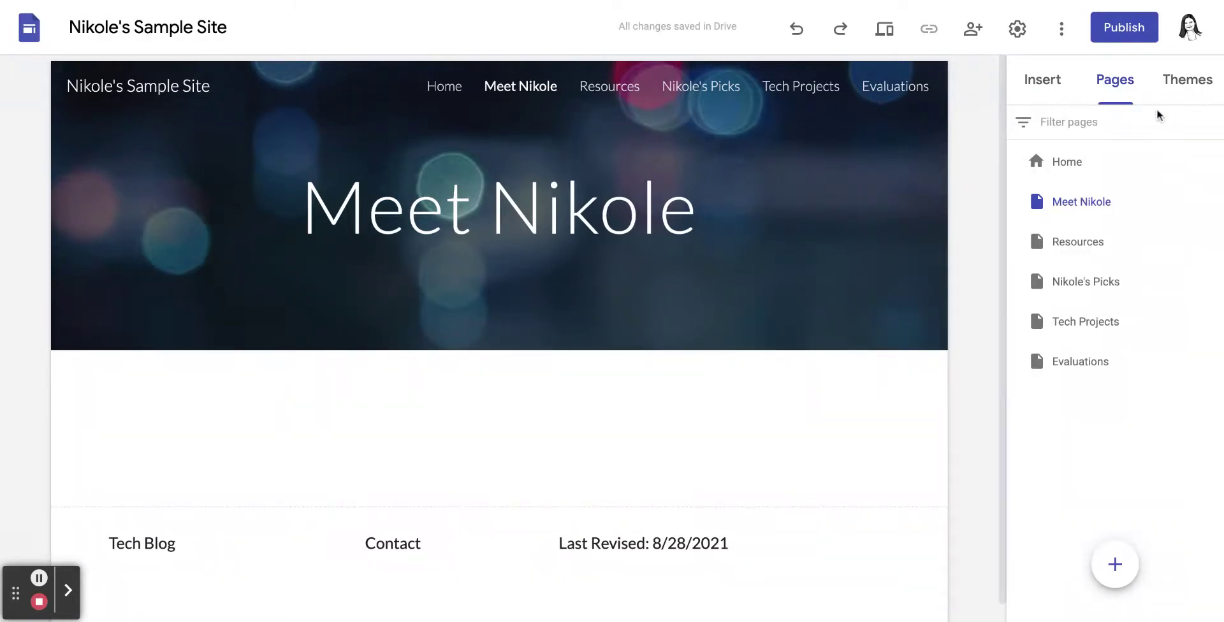
{"action": "left_click", "coordinate": [1053, 84]}
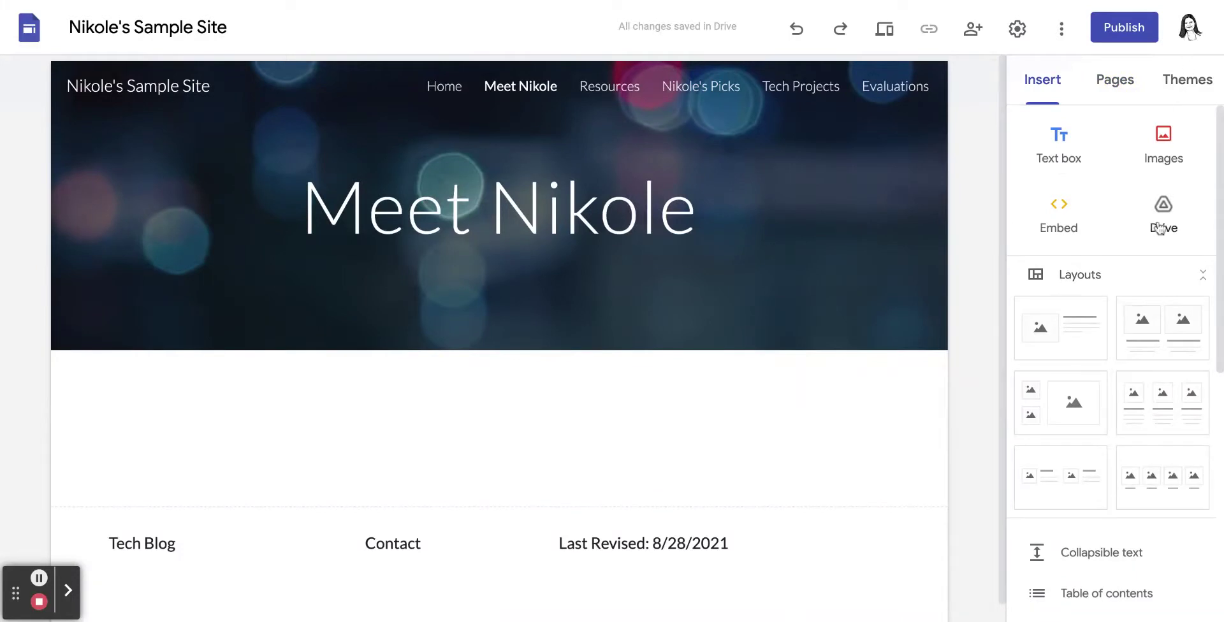
{"action": "left_click", "coordinate": [1058, 156]}
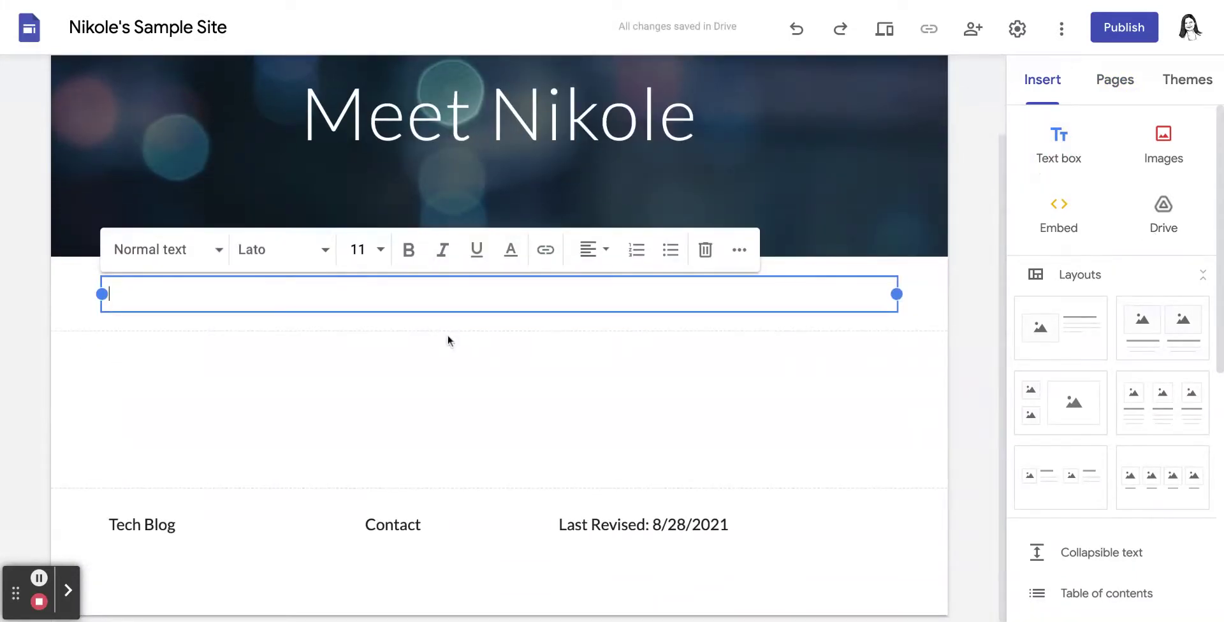
{"action": "type", "text": "Parad"}
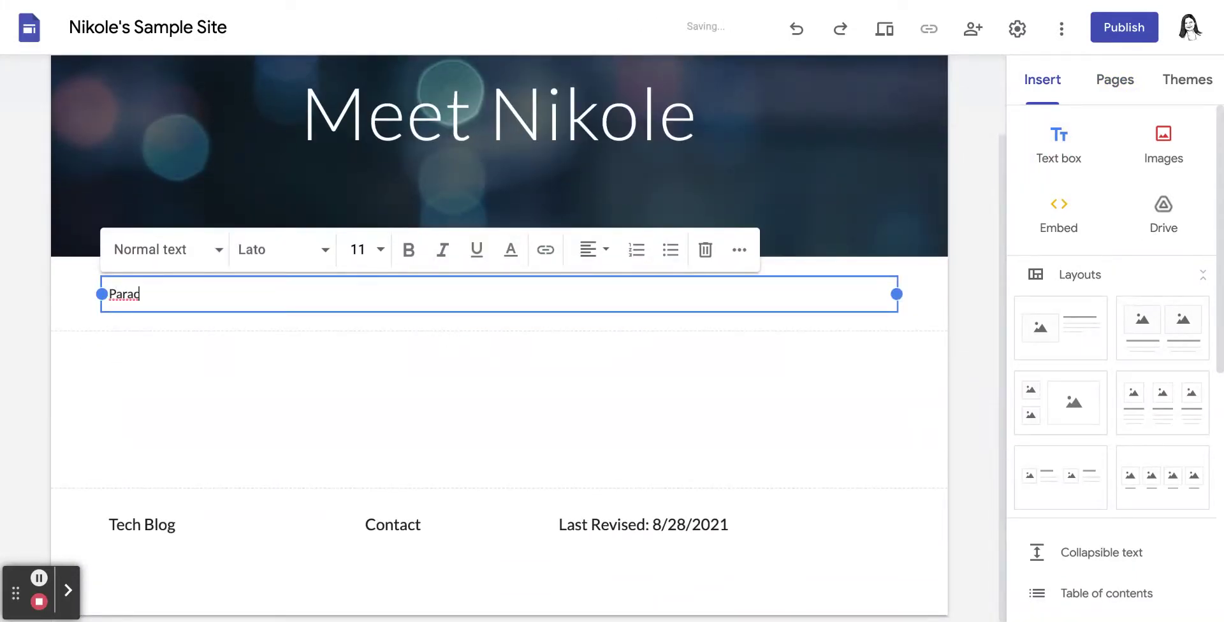
{"action": "type", "text": "pagraph 1"}
{"action": "key", "text": "Return"}
{"action": "key", "text": "Return"}
Step: Continue the text box with "Paragraph 2" and "Paragraph 3", separated by a blank line
{"action": "type", "text": "P"}
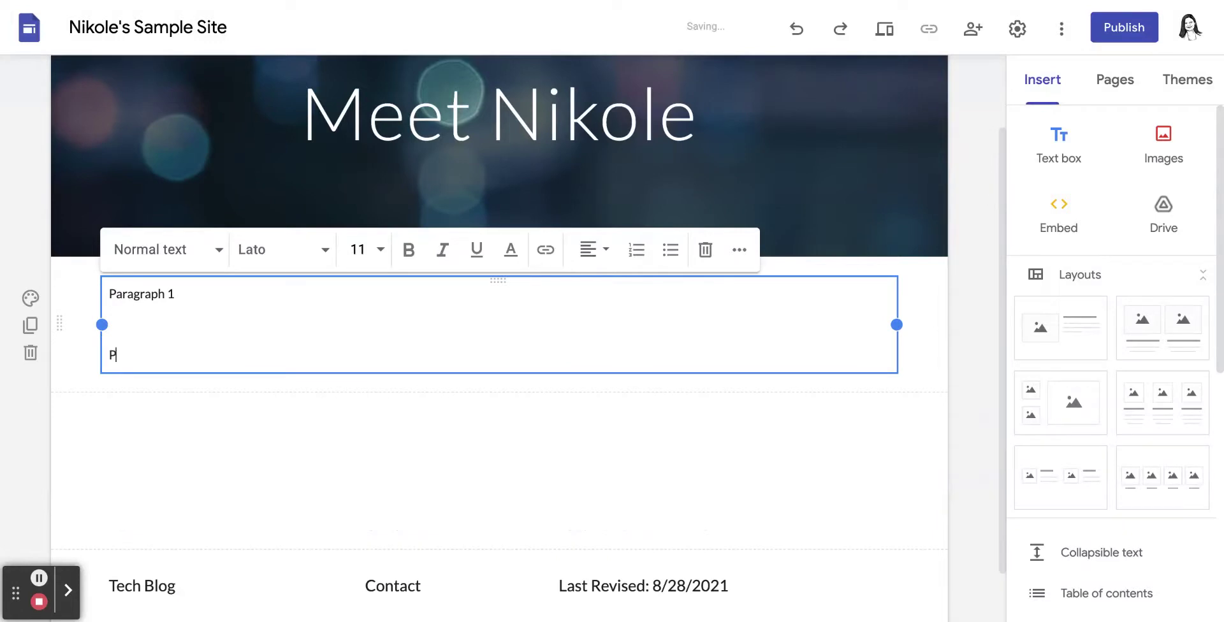
{"action": "type", "text": "aragraph 2"}
{"action": "key", "text": "Return"}
{"action": "key", "text": "Return"}
{"action": "key", "text": "Return"}
{"action": "key", "text": "BackSpace"}
{"action": "type", "text": "Paragr"}
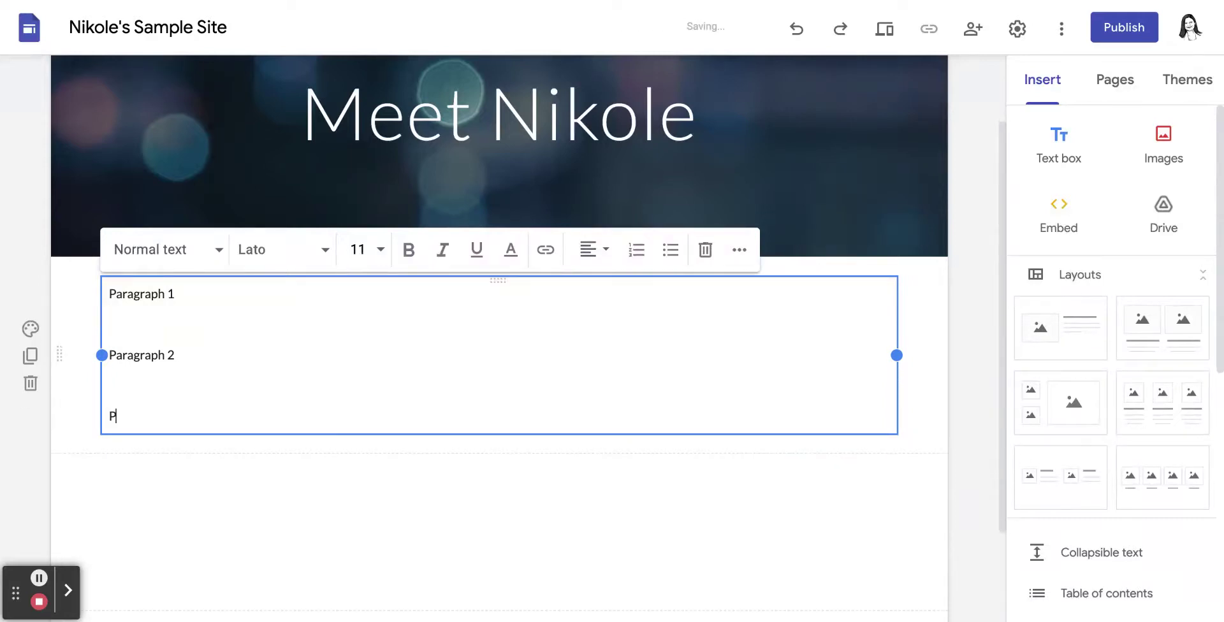
{"action": "type", "text": "ah"}
{"action": "type", "text": "ph 3"}
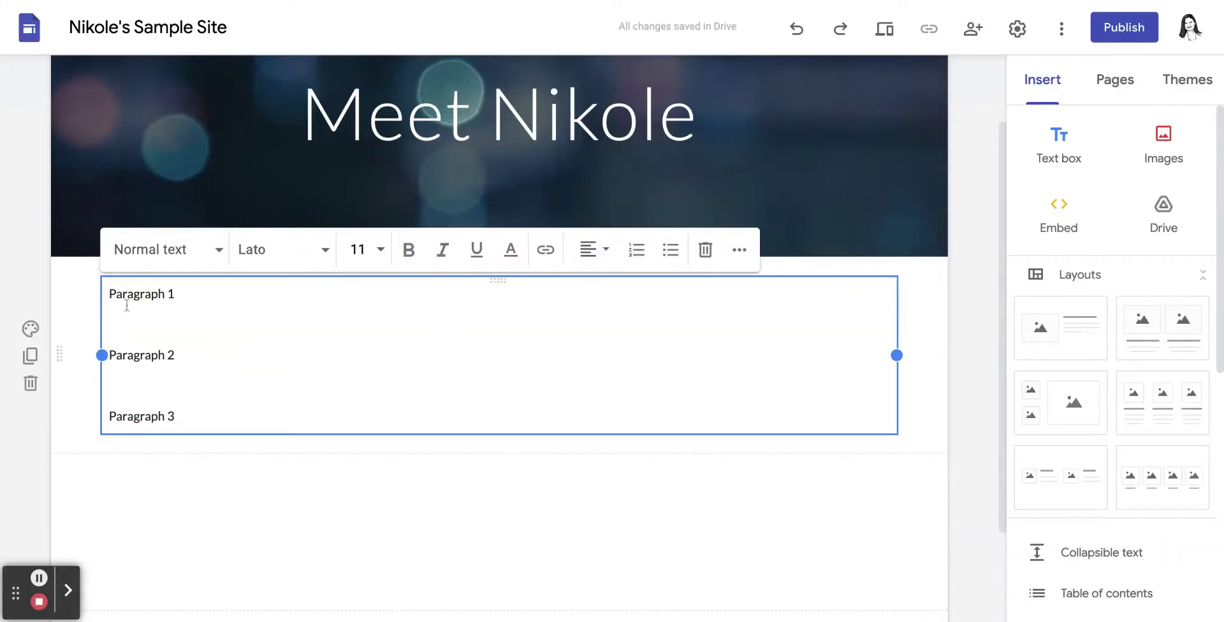
{"action": "left_click", "coordinate": [322, 250]}
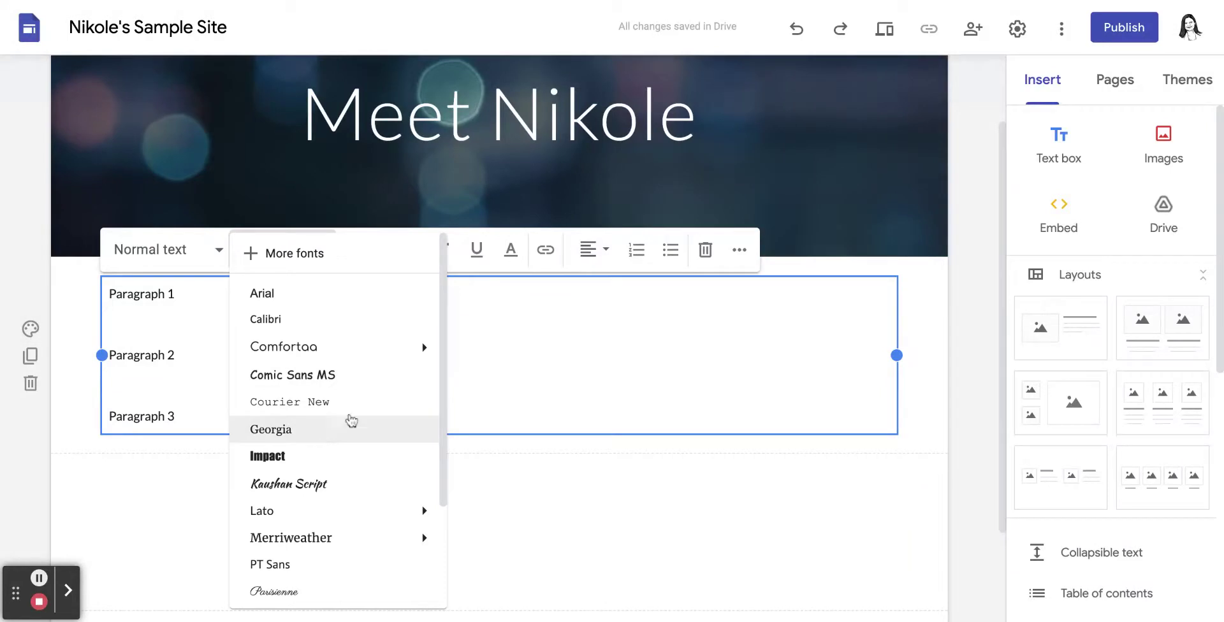
{"action": "left_click", "coordinate": [520, 392]}
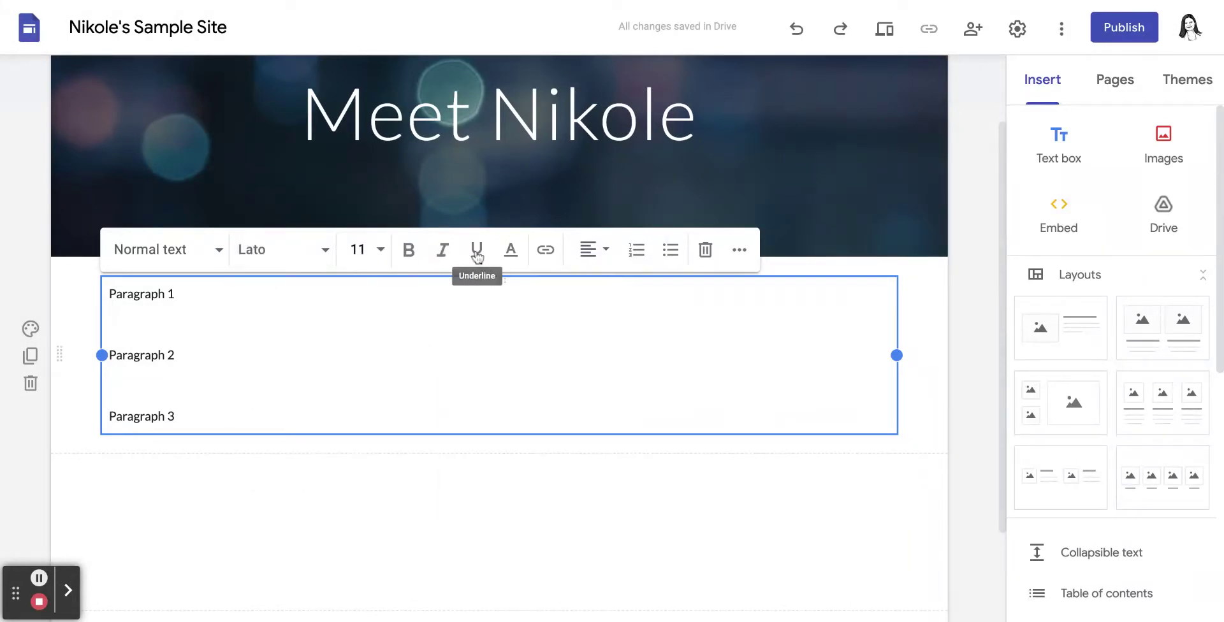
Step: Upload the "Dream Team" cartoon image and insert it below the three paragraphs
{"action": "left_click", "coordinate": [1166, 147]}
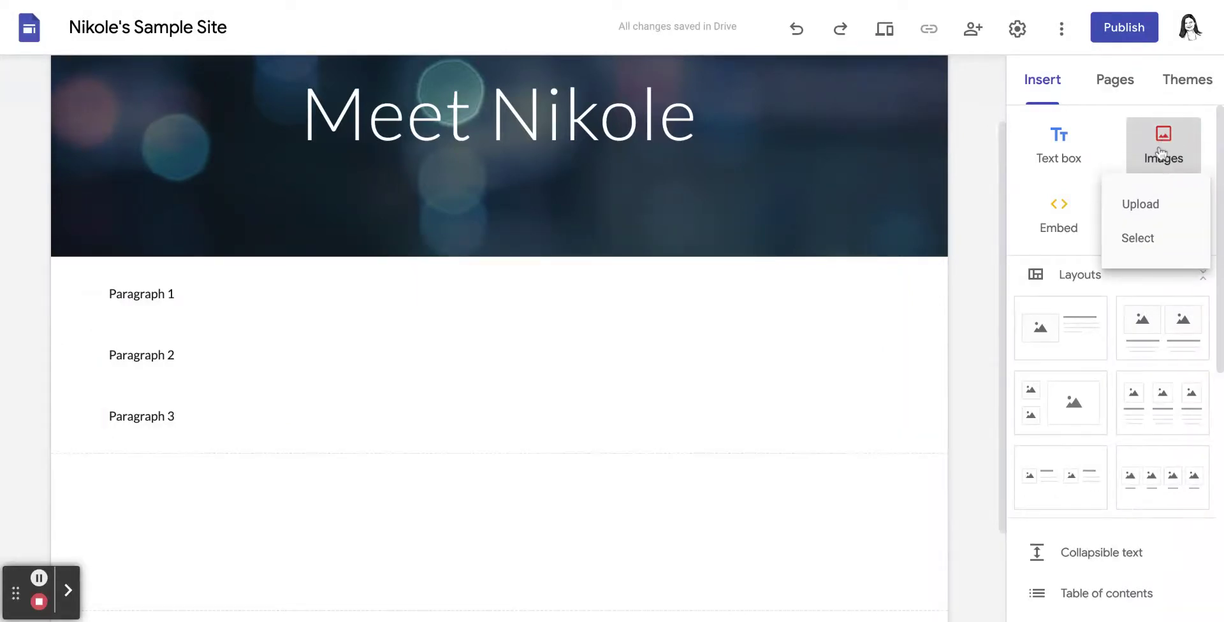
{"action": "left_click", "coordinate": [1150, 203]}
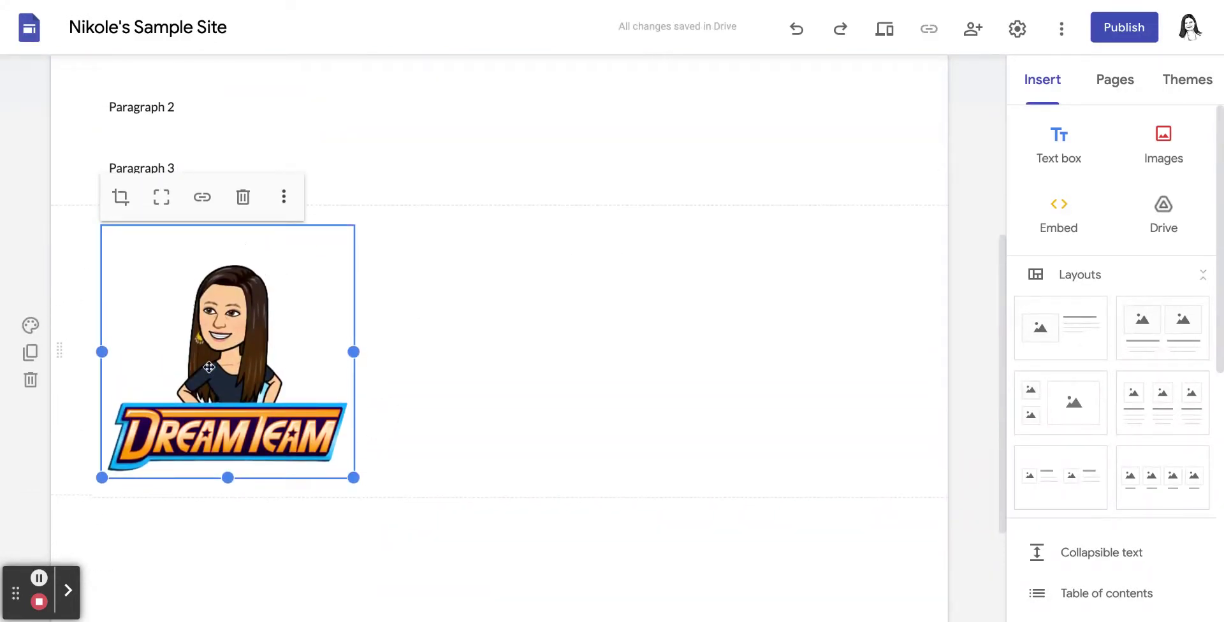
{"action": "scroll", "coordinate": [303, 390], "scroll_direction": "down", "scroll_amount": 1}
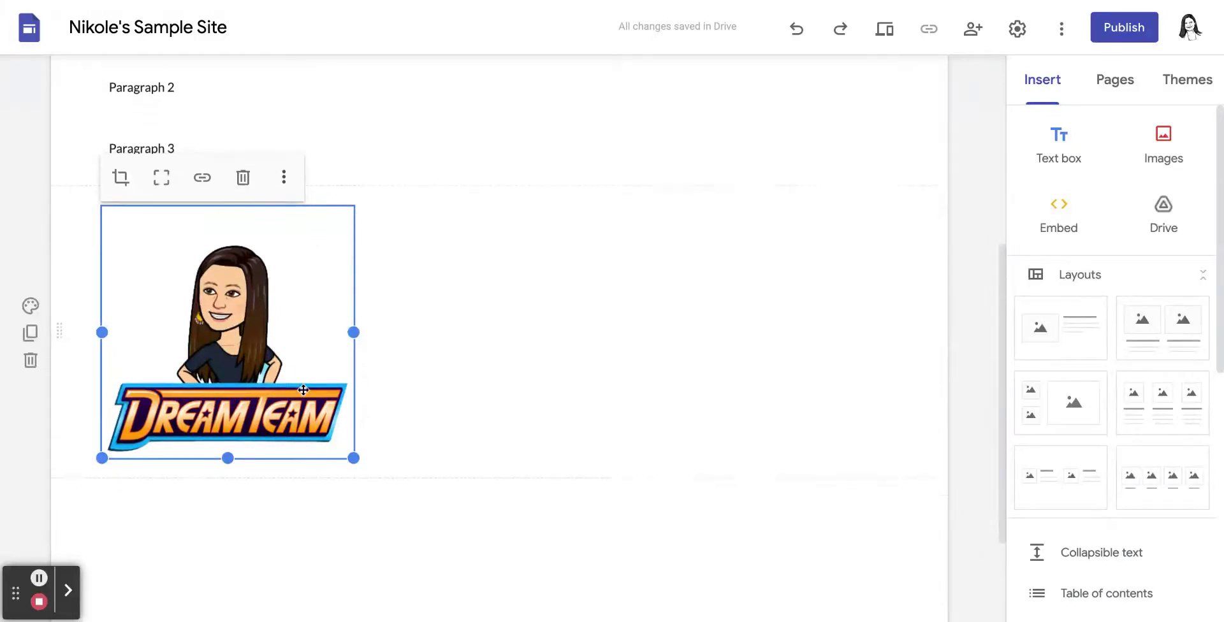
{"action": "scroll", "coordinate": [304, 390], "scroll_direction": "up", "scroll_amount": 1}
{"action": "scroll", "coordinate": [233, 361], "scroll_direction": "up", "scroll_amount": 1}
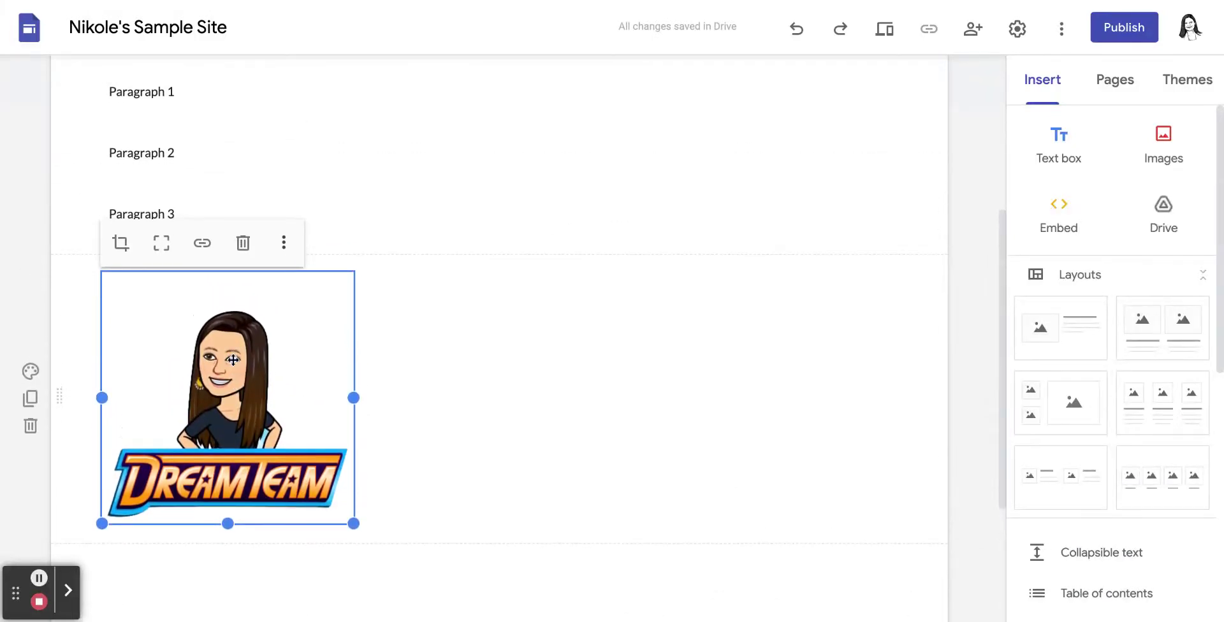
{"action": "scroll", "coordinate": [340, 419], "scroll_direction": "up", "scroll_amount": 2}
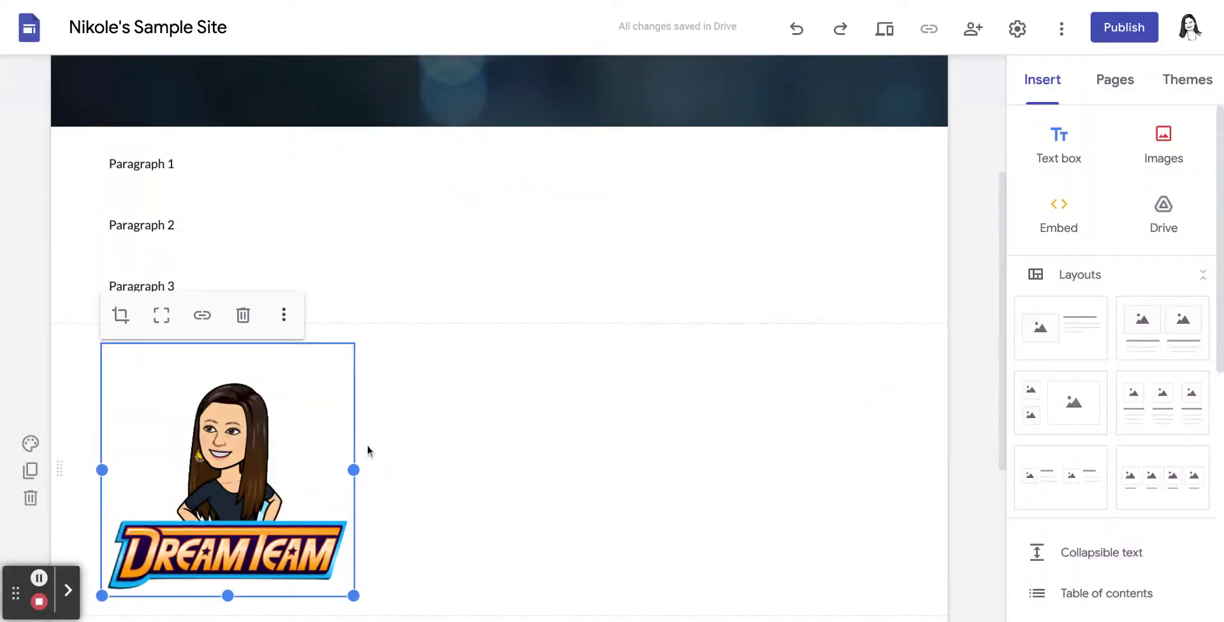
Step: Insert the layout with one image beside a heading and text, and move the Dream Team image into its image column
{"action": "left_click", "coordinate": [1075, 333]}
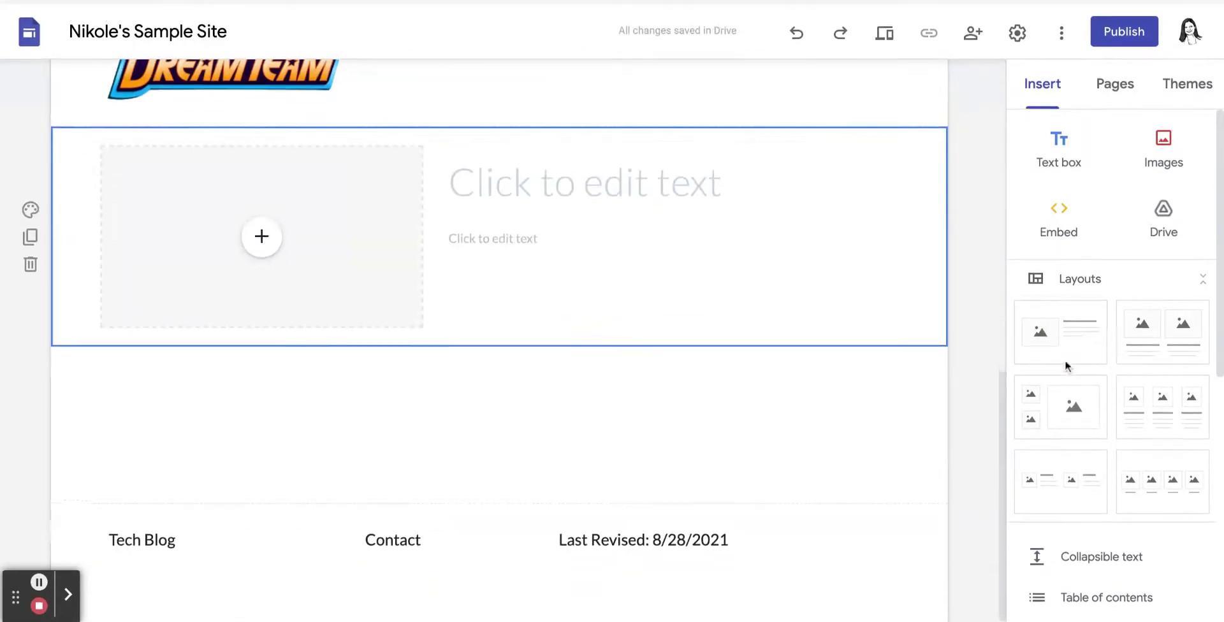
{"action": "scroll", "coordinate": [560, 284], "scroll_direction": "up", "scroll_amount": 3}
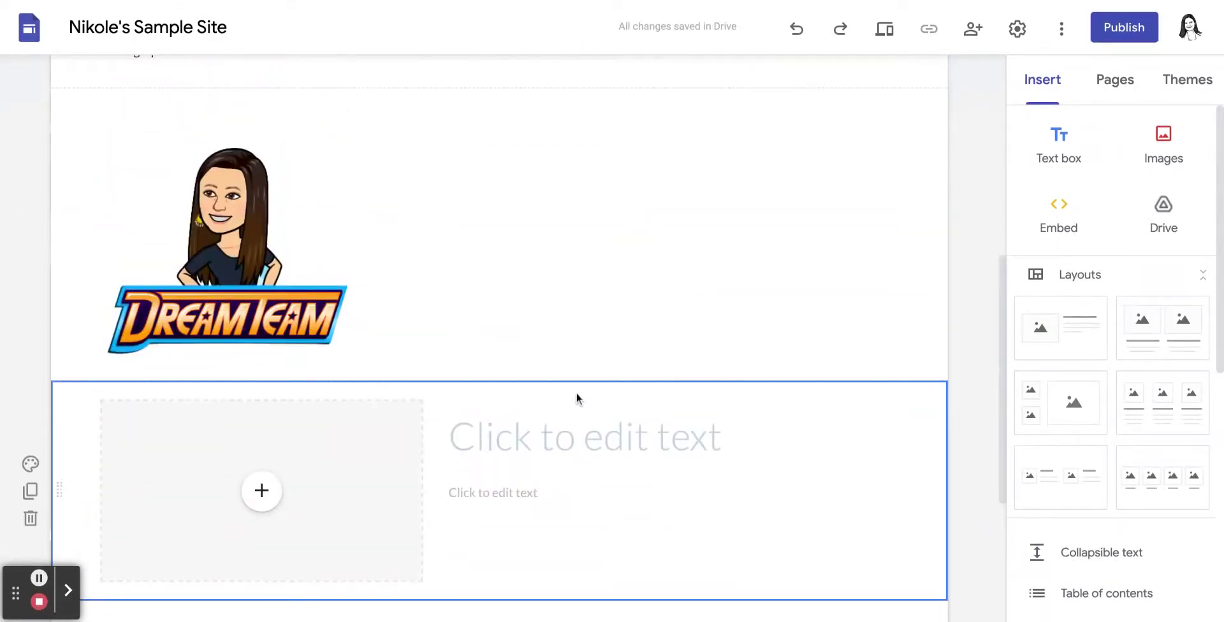
{"action": "scroll", "coordinate": [576, 398], "scroll_direction": "up", "scroll_amount": 5}
{"action": "scroll", "coordinate": [576, 399], "scroll_direction": "down", "scroll_amount": 3}
{"action": "left_click_drag", "start_coordinate": [339, 383], "coordinate": [243, 530]}
{"action": "scroll", "coordinate": [364, 360], "scroll_direction": "up", "scroll_amount": 2}
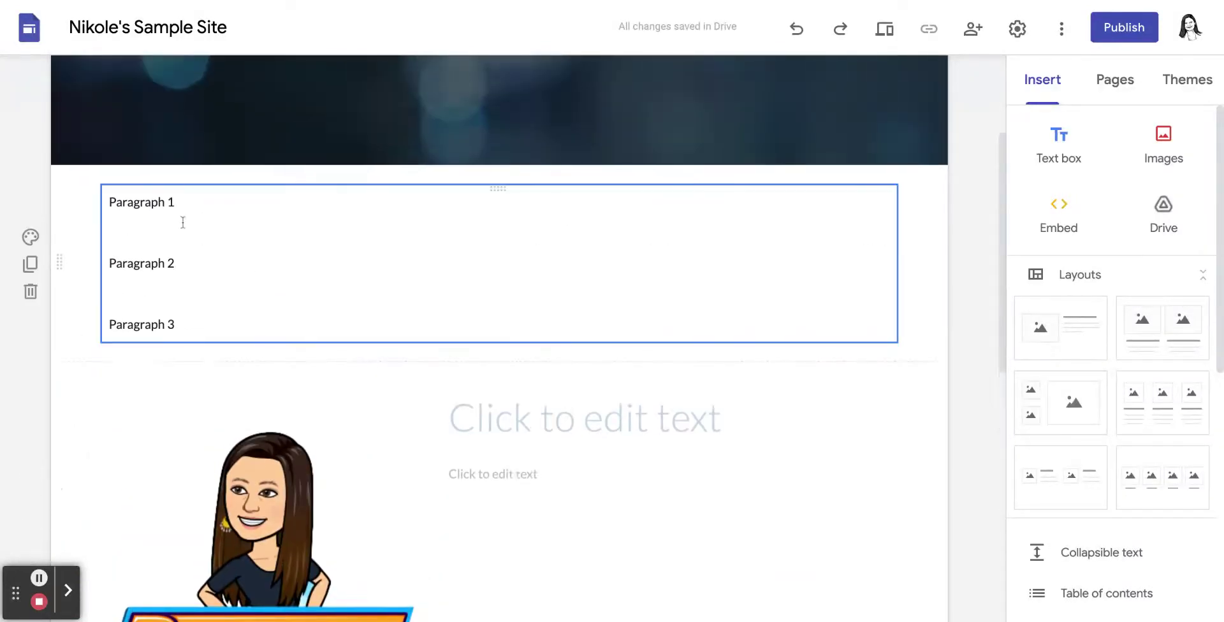
Step: Move the text box with the three paragraphs into the layout's text column, directly below the heading placeholder
{"action": "left_click", "coordinate": [183, 219]}
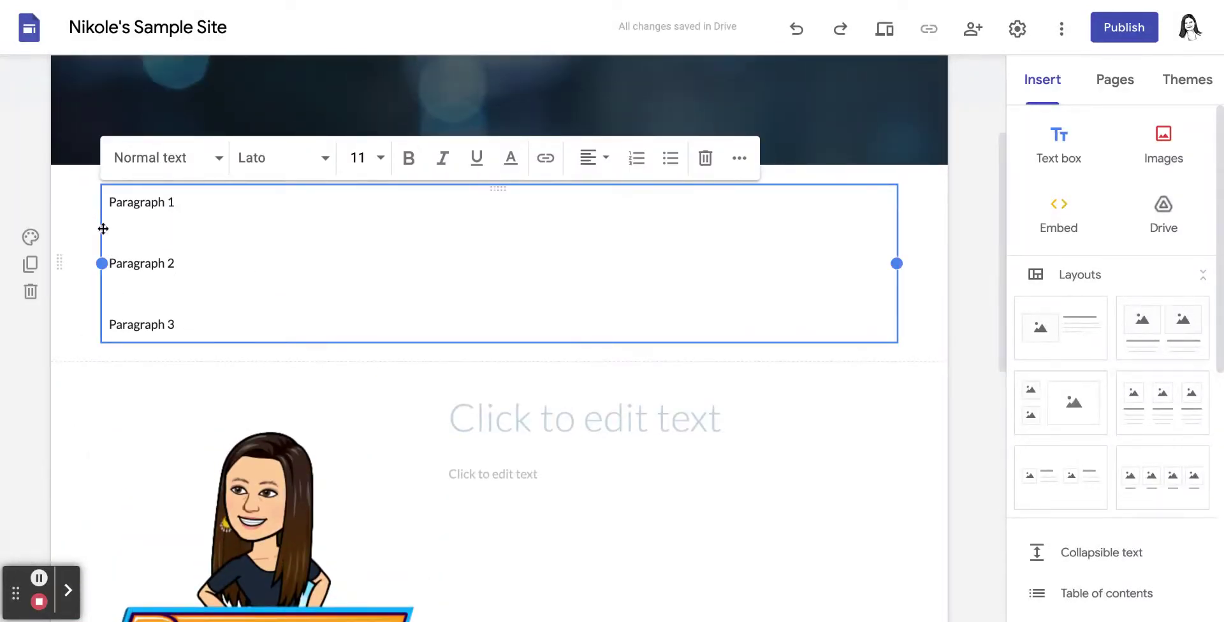
{"action": "left_click_drag", "start_coordinate": [103, 228], "coordinate": [498, 262]}
{"action": "left_click", "coordinate": [241, 239]}
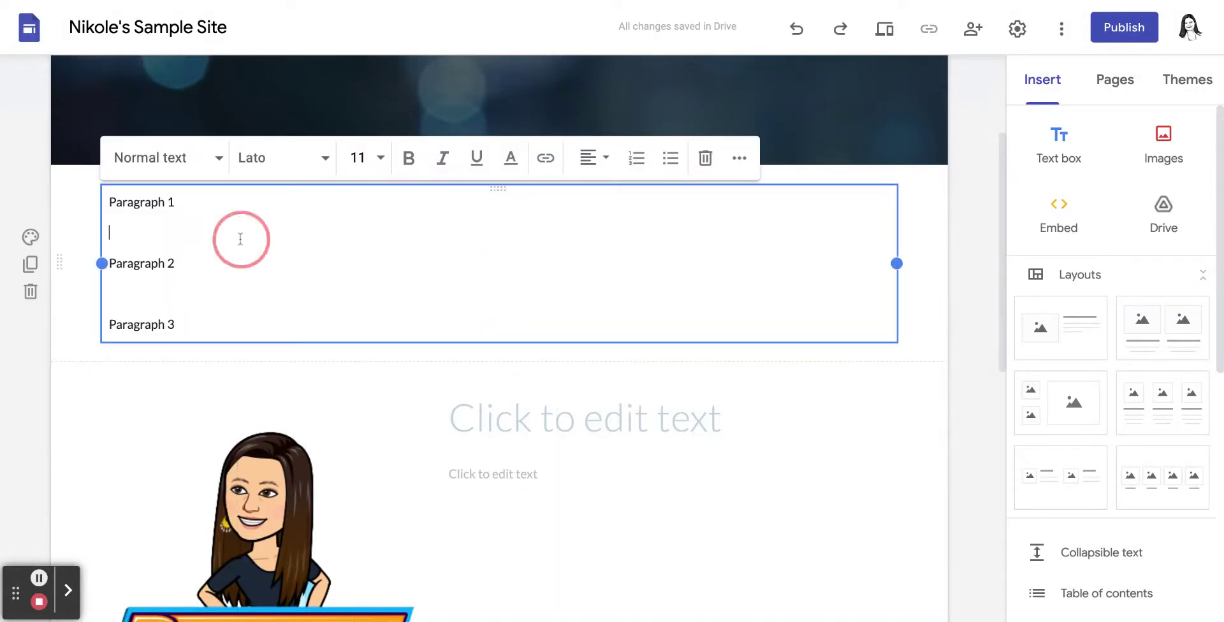
{"action": "left_click_drag", "start_coordinate": [104, 203], "coordinate": [527, 451]}
Step: Move the empty image placeholder from beneath the Dream Team image to the bottom of the text column
{"action": "scroll", "coordinate": [295, 373], "scroll_direction": "down", "scroll_amount": 5}
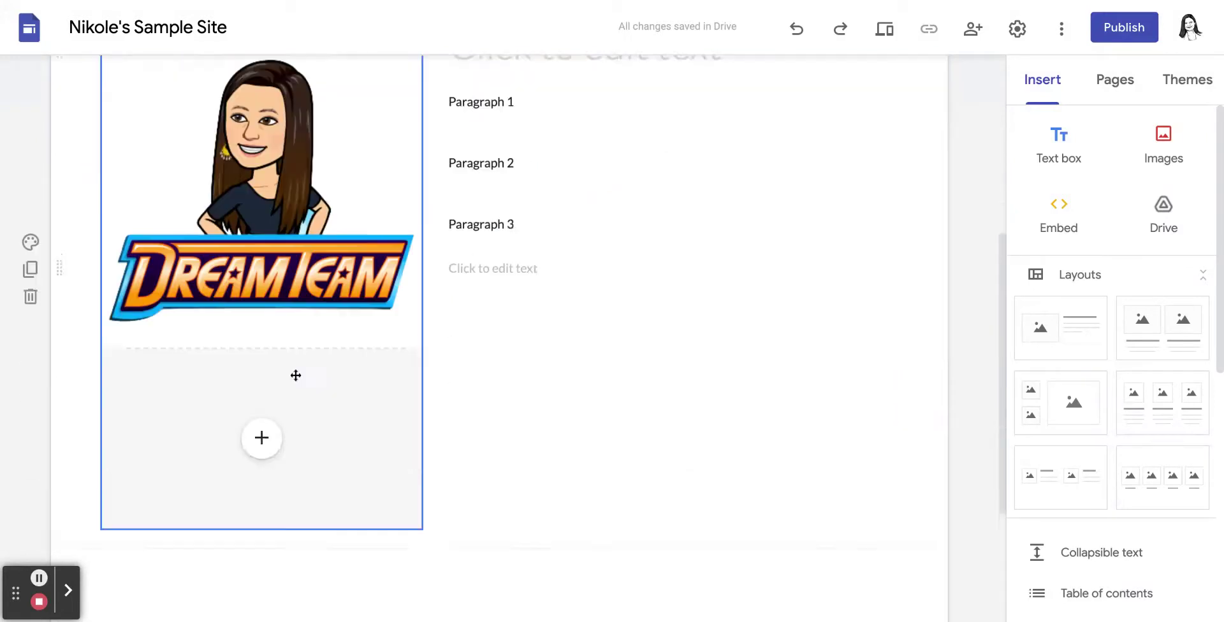
{"action": "scroll", "coordinate": [460, 226], "scroll_direction": "up", "scroll_amount": 2}
{"action": "scroll", "coordinate": [552, 287], "scroll_direction": "up", "scroll_amount": 1}
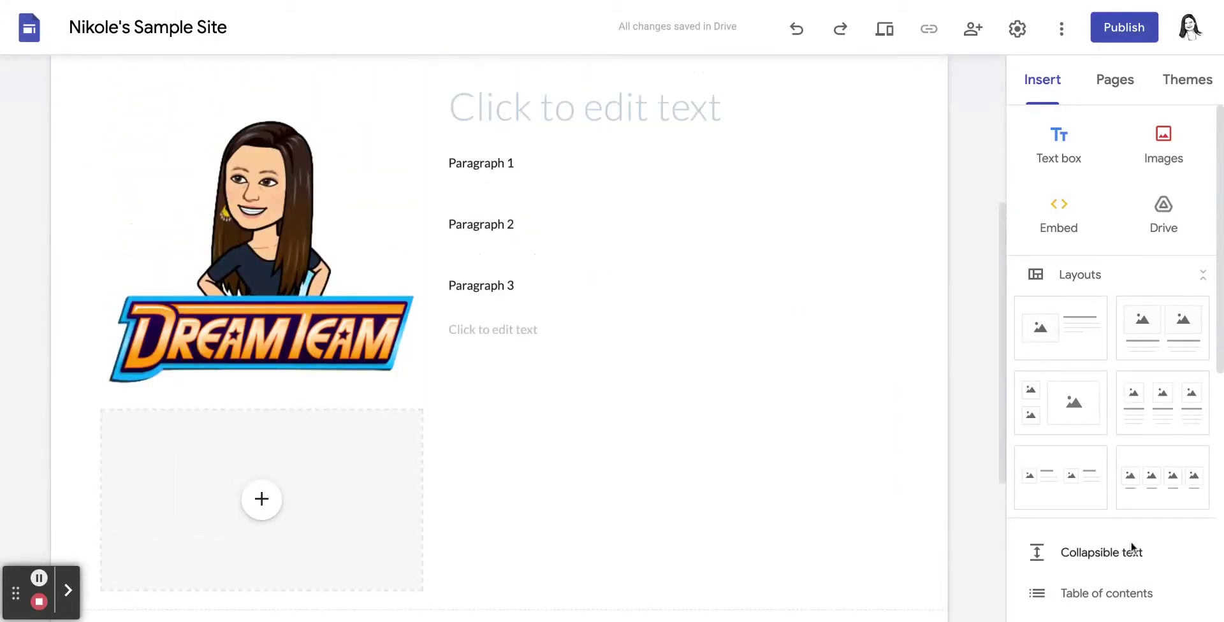
{"action": "scroll", "coordinate": [626, 448], "scroll_direction": "up", "scroll_amount": 1}
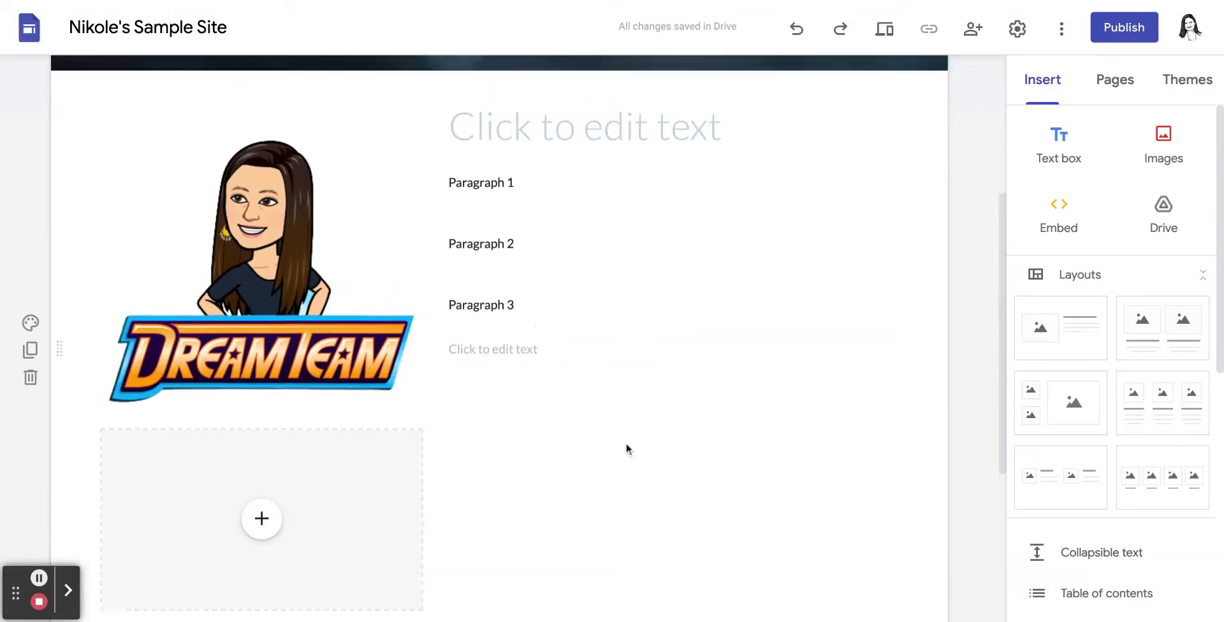
{"action": "scroll", "coordinate": [380, 519], "scroll_direction": "down", "scroll_amount": 3}
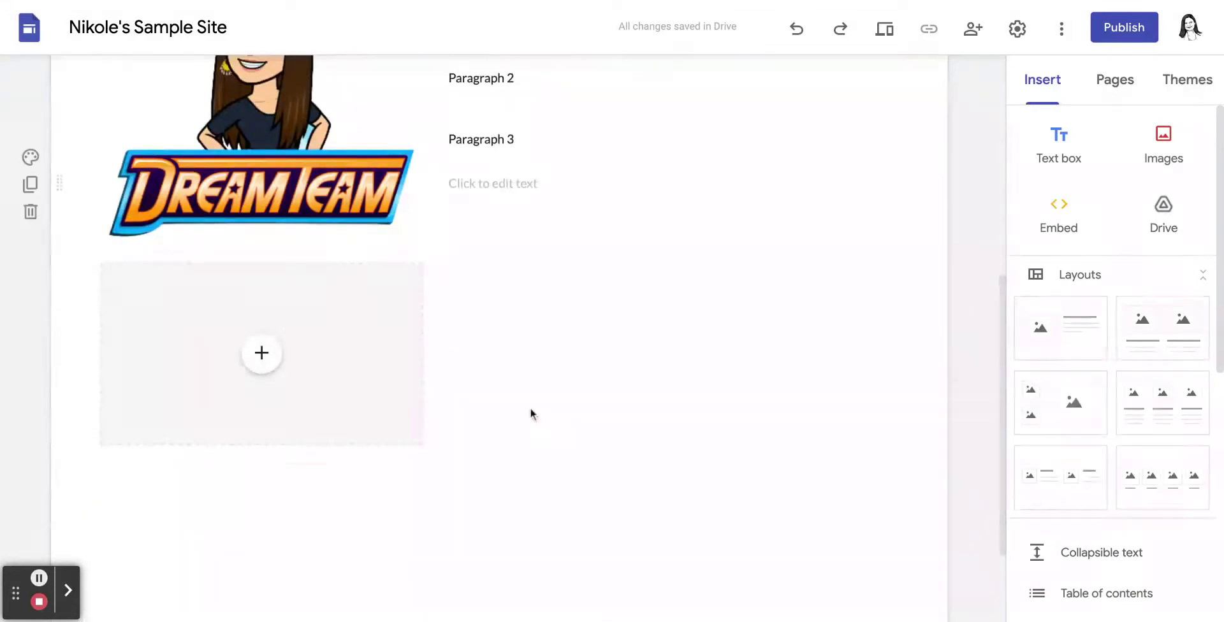
{"action": "left_click", "coordinate": [410, 397]}
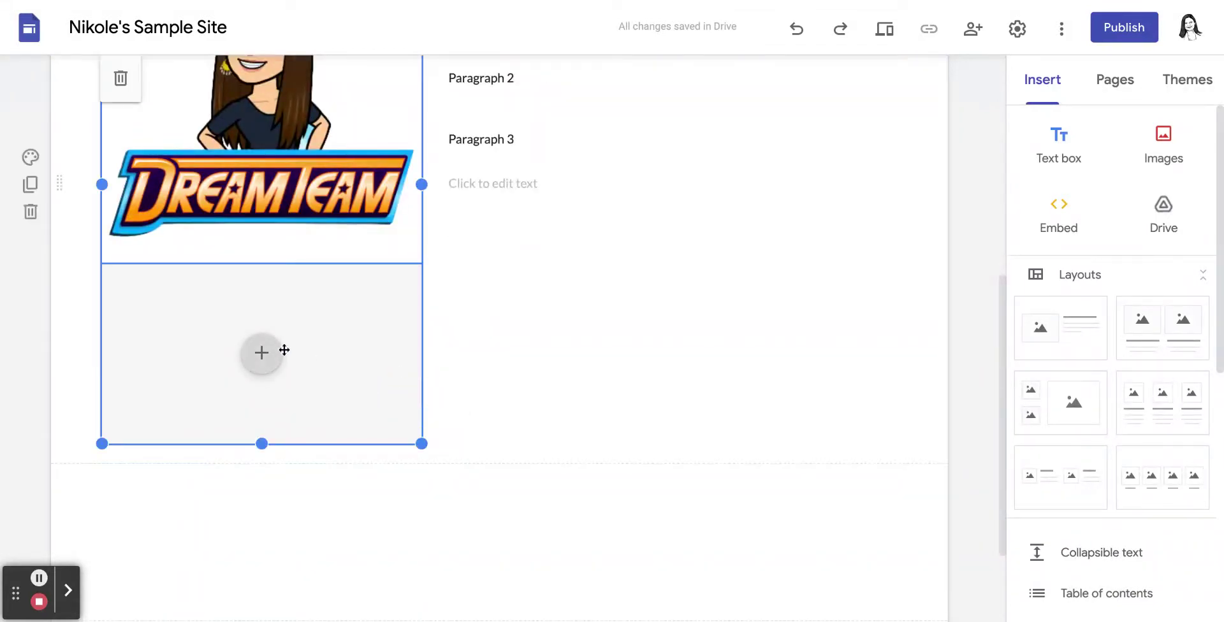
{"action": "left_click", "coordinate": [327, 350]}
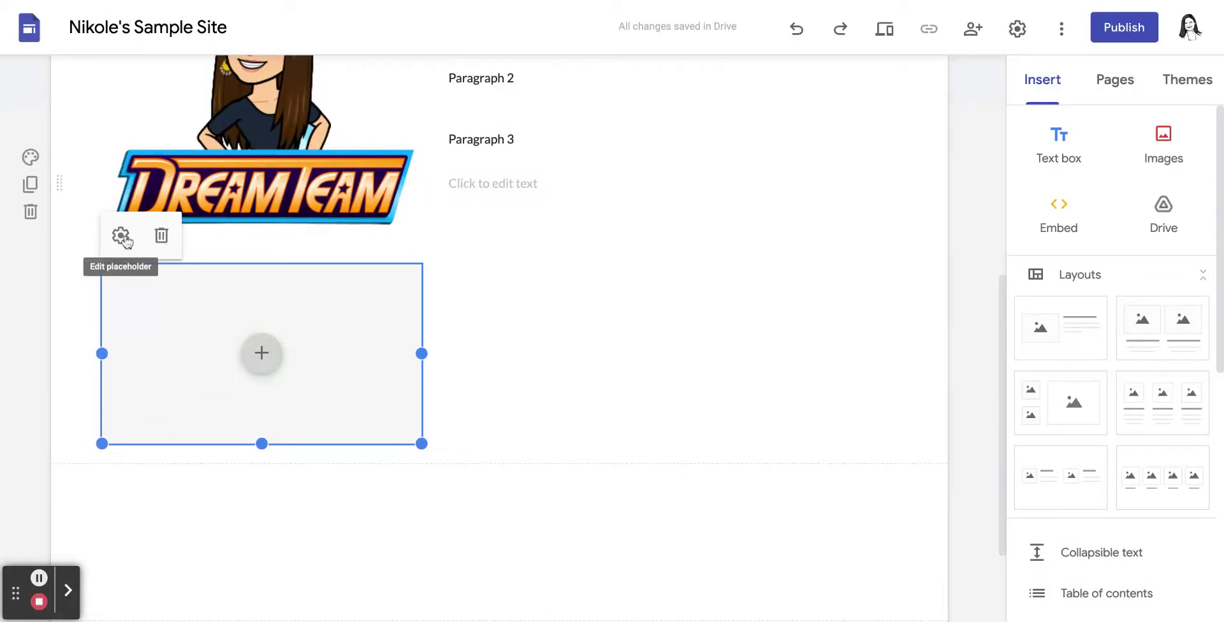
{"action": "left_click_drag", "start_coordinate": [194, 315], "coordinate": [514, 304]}
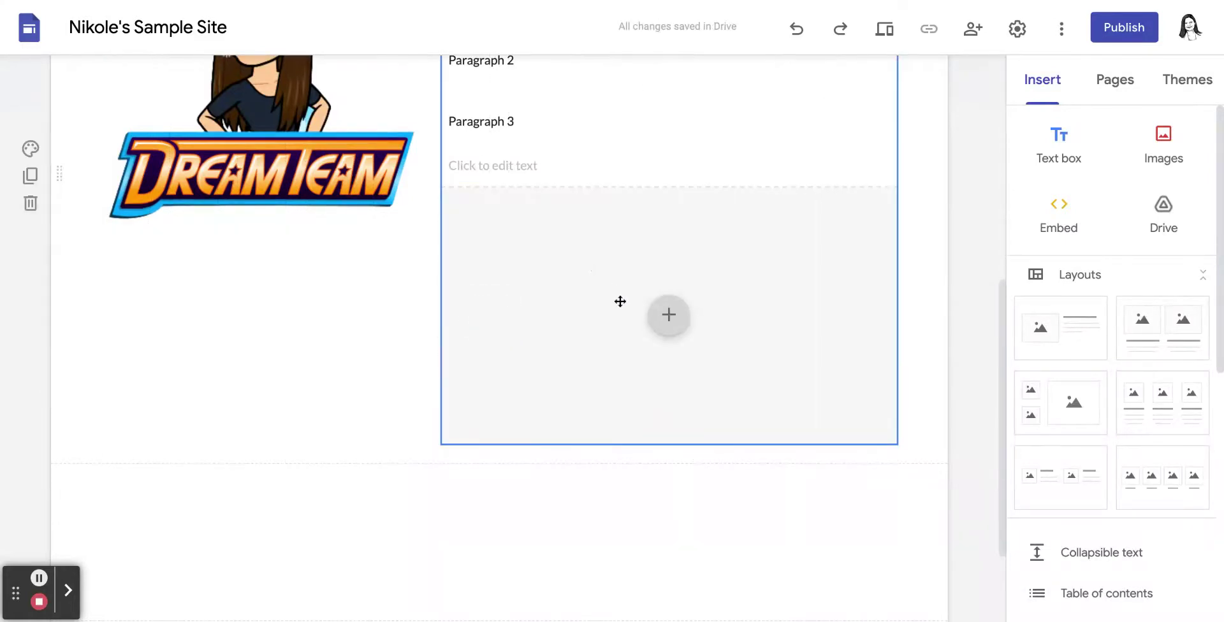
Step: Select only the empty image placeholder below the paragraphs and remove it from the layout
{"action": "left_click", "coordinate": [492, 275]}
{"action": "scroll", "coordinate": [491, 255], "scroll_direction": "up", "scroll_amount": 2}
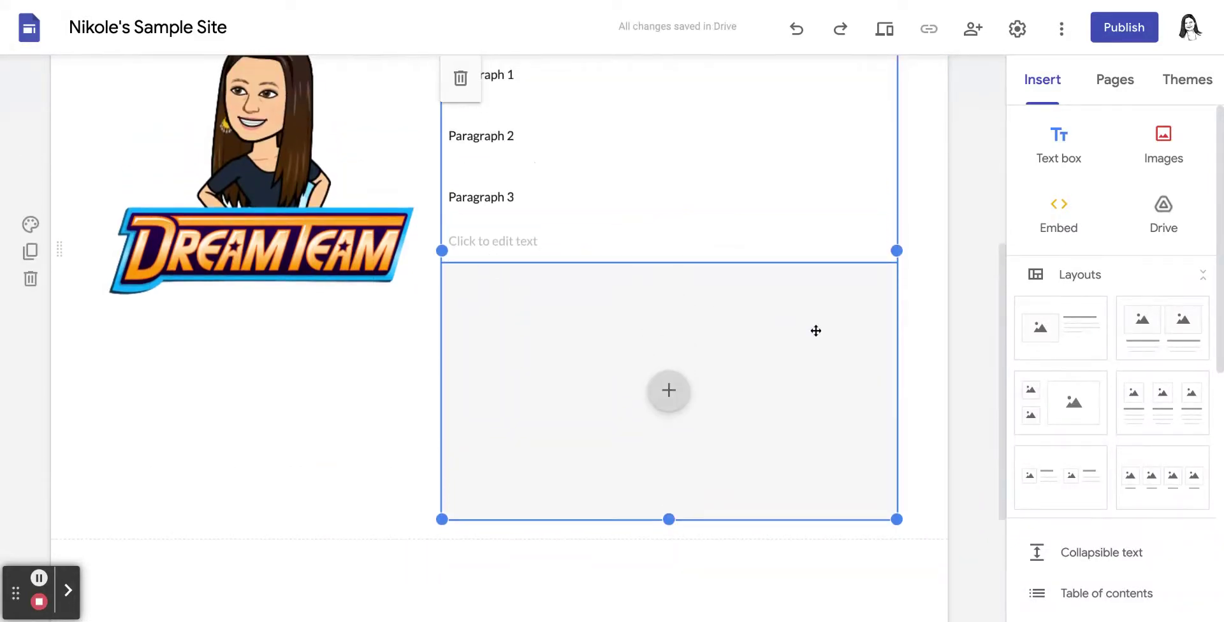
{"action": "left_click", "coordinate": [921, 355]}
{"action": "left_click", "coordinate": [851, 411]}
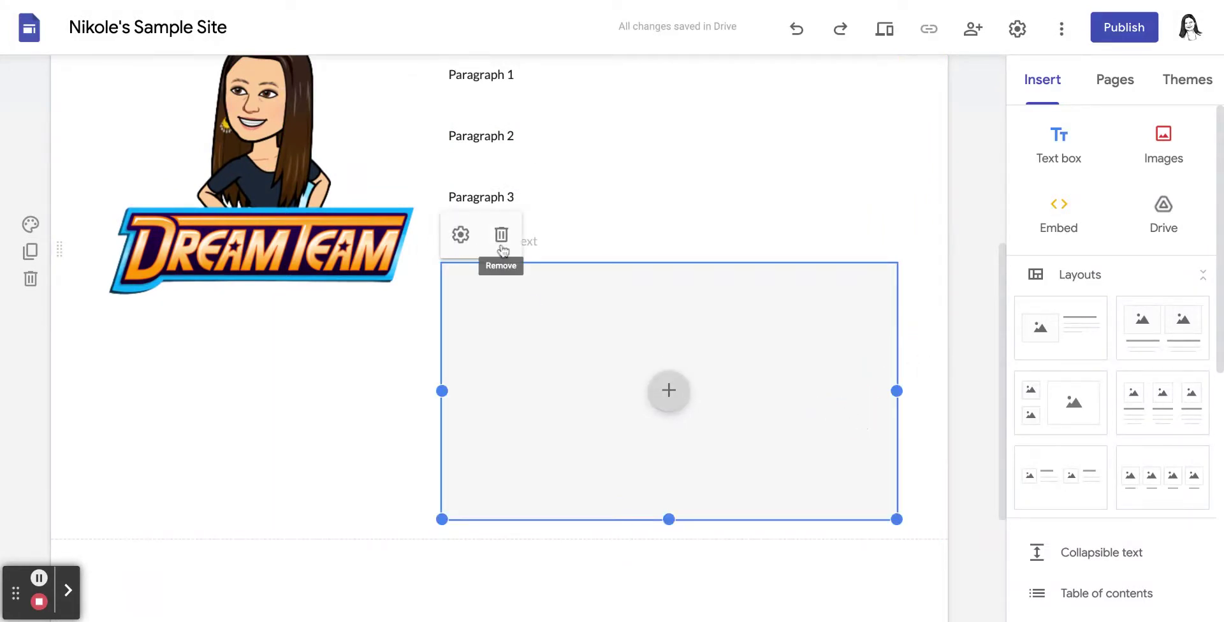
{"action": "left_click", "coordinate": [502, 239]}
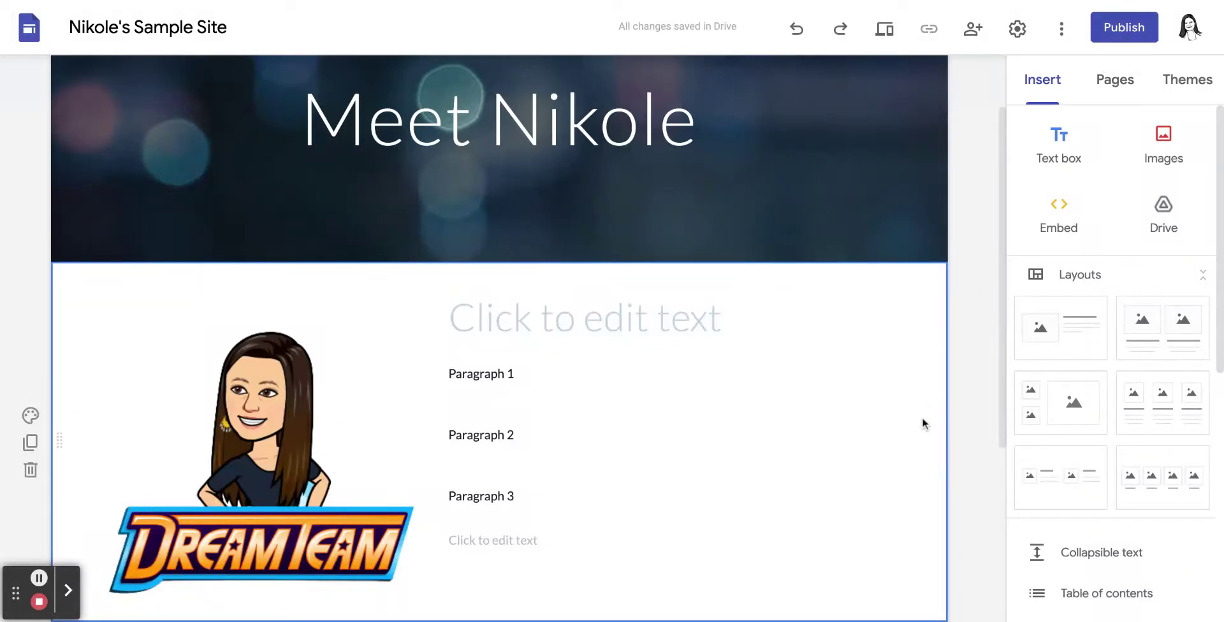
{"action": "left_click", "coordinate": [69, 592]}
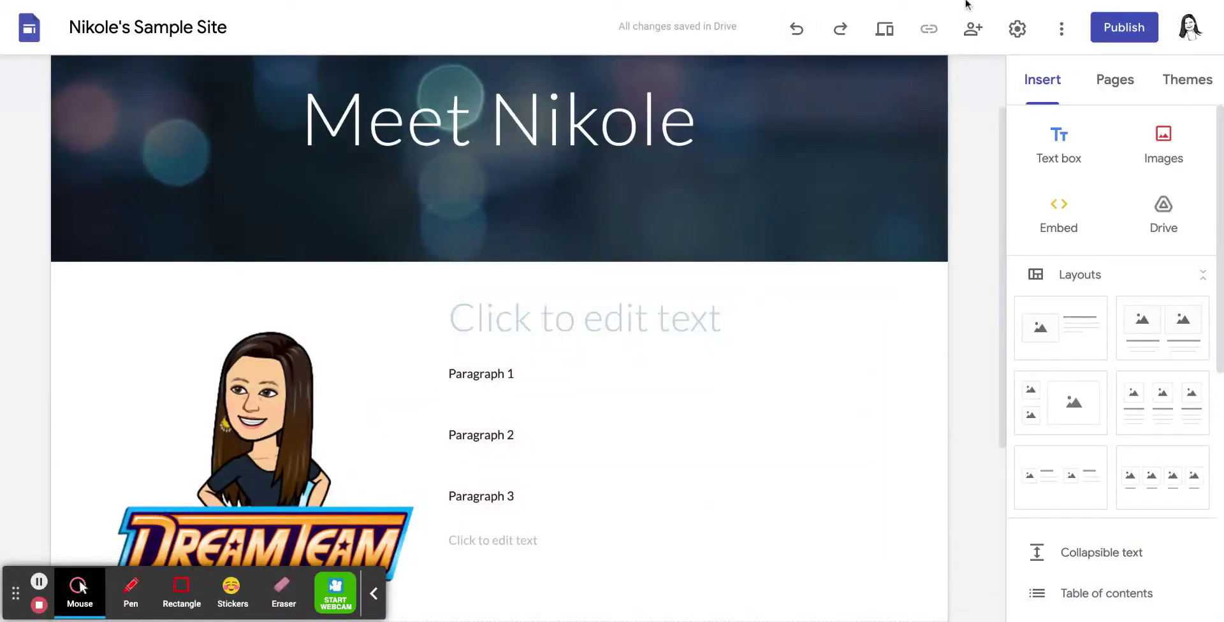
Step: Publish the site to the web under the suggested web address, keeping it viewable by anyone and the search-engine request unselected
{"action": "left_click", "coordinate": [1124, 30]}
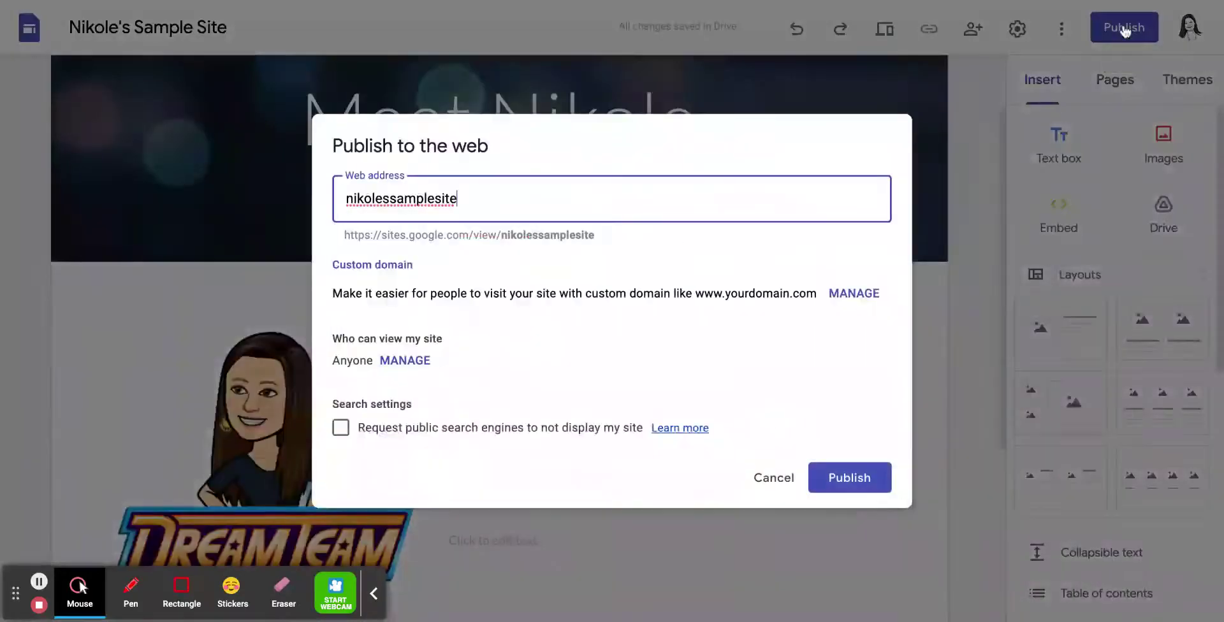
{"action": "left_click_drag", "start_coordinate": [495, 197], "coordinate": [350, 197]}
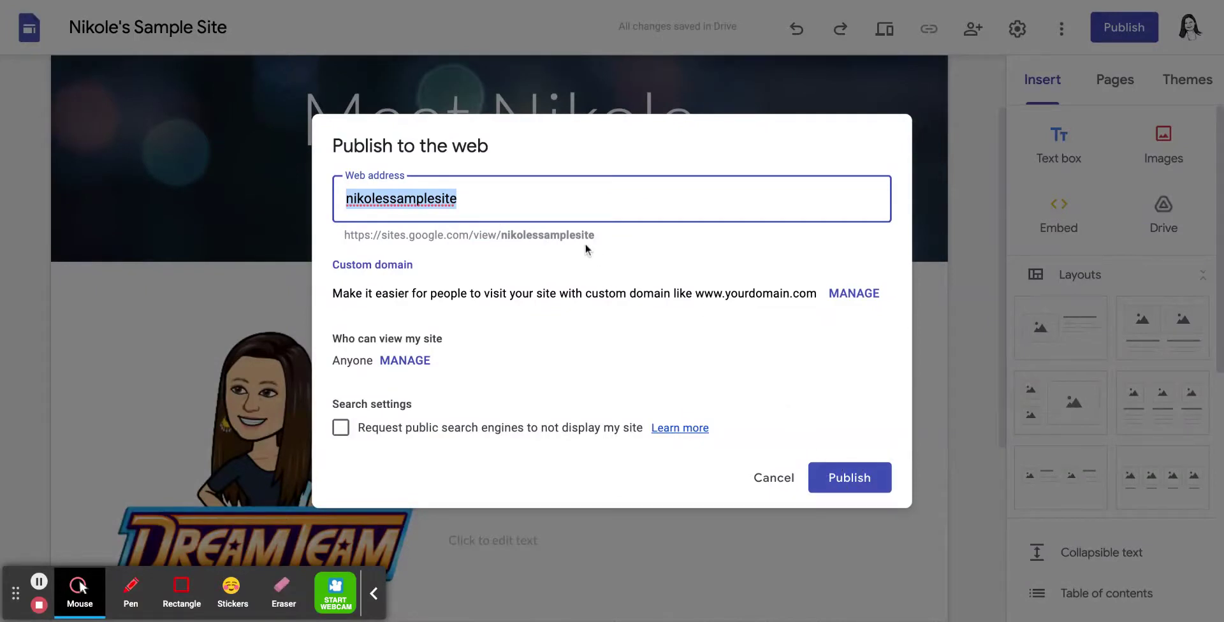
{"action": "left_click", "coordinate": [607, 242]}
{"action": "left_click_drag", "start_coordinate": [606, 241], "coordinate": [538, 241]}
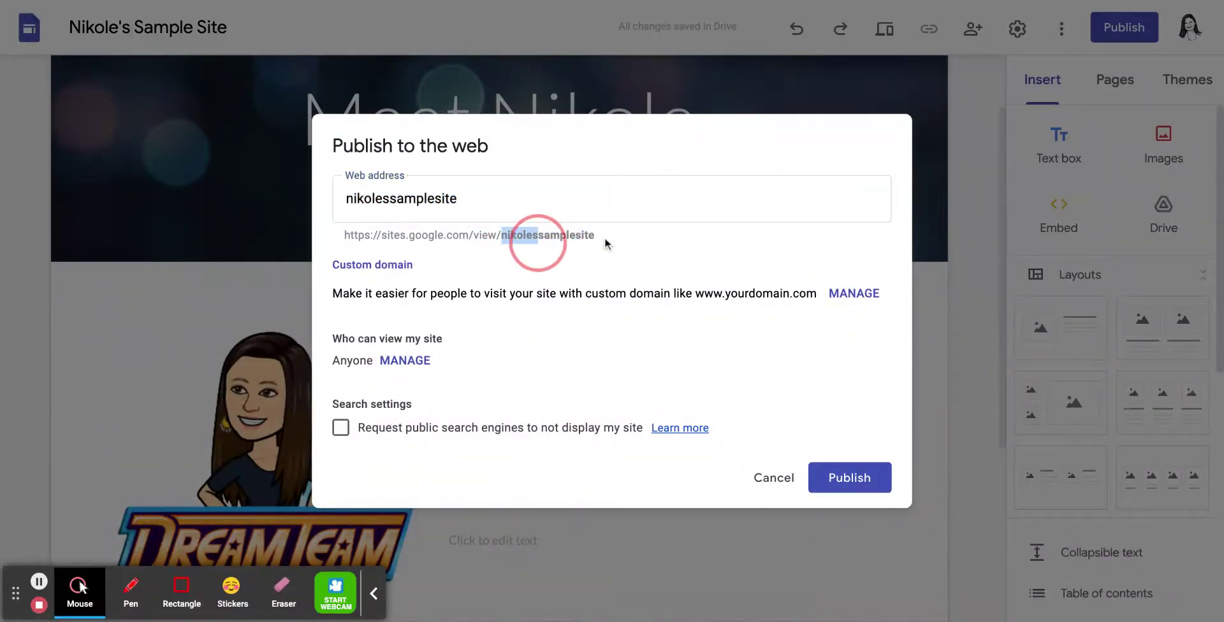
{"action": "left_click", "coordinate": [607, 241]}
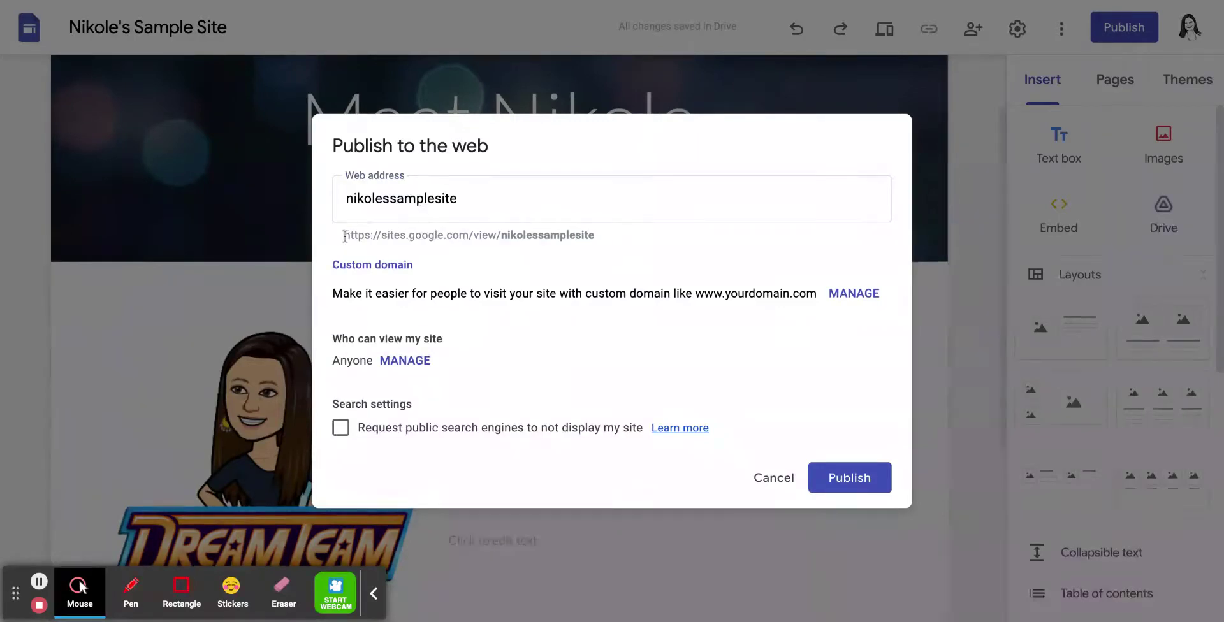
{"action": "left_click_drag", "start_coordinate": [345, 237], "coordinate": [594, 241]}
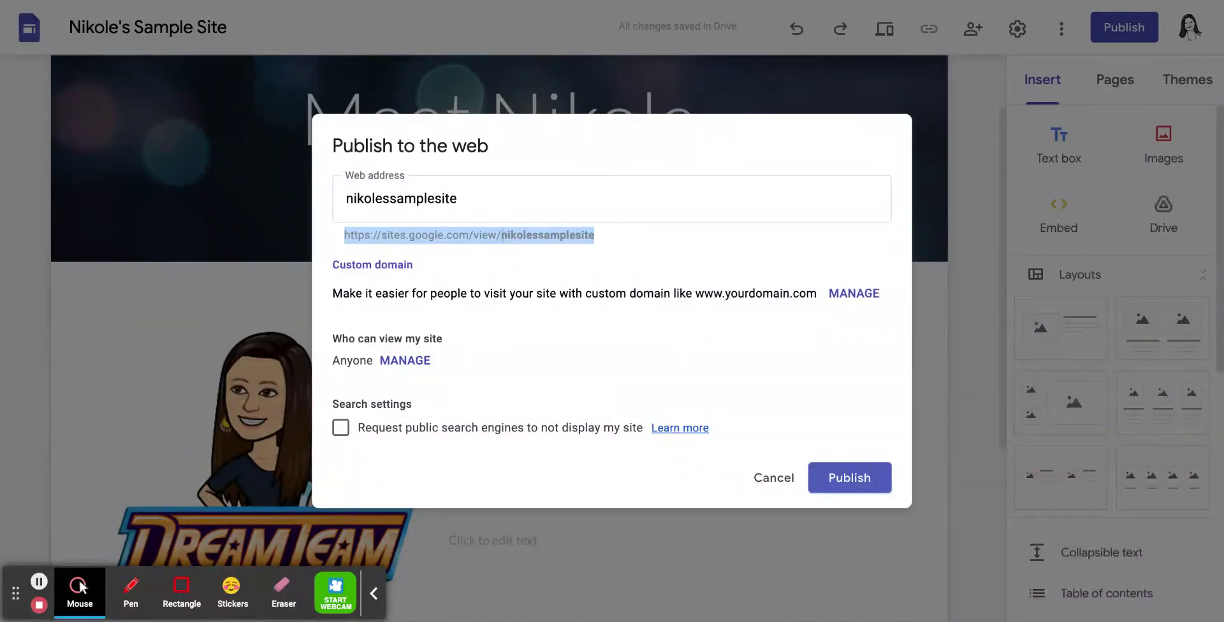
{"action": "left_click", "coordinate": [836, 472]}
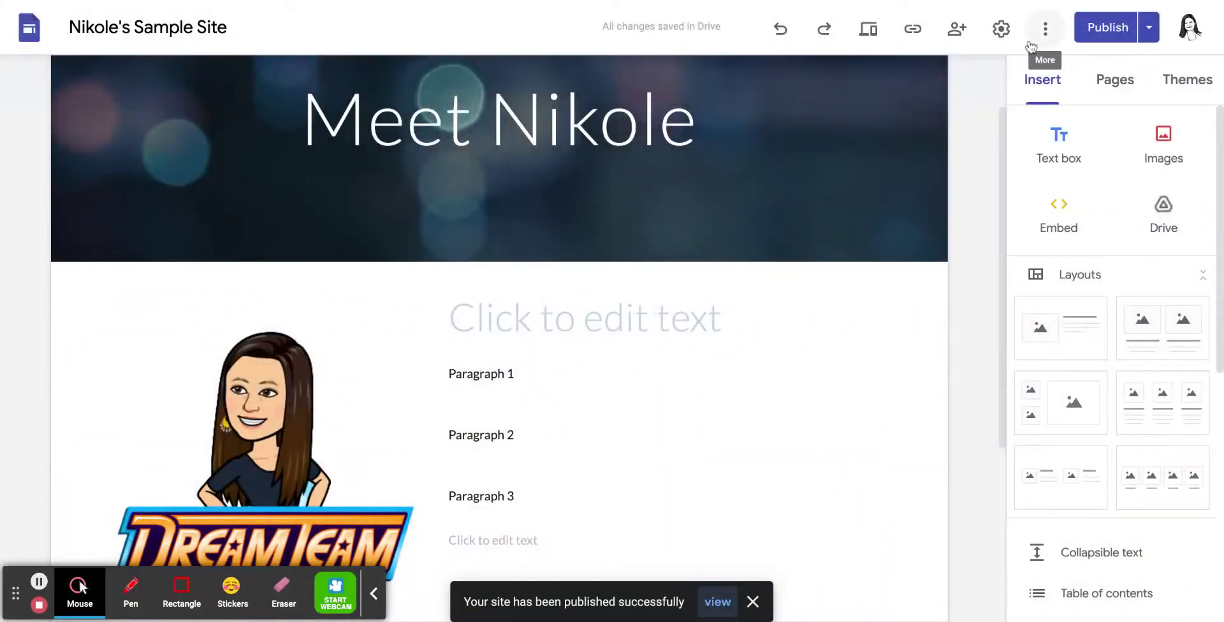
Step: Preview the site at large-screen size, look over the Home page and the instructor's introduction page, and exit the preview
{"action": "left_click", "coordinate": [870, 36]}
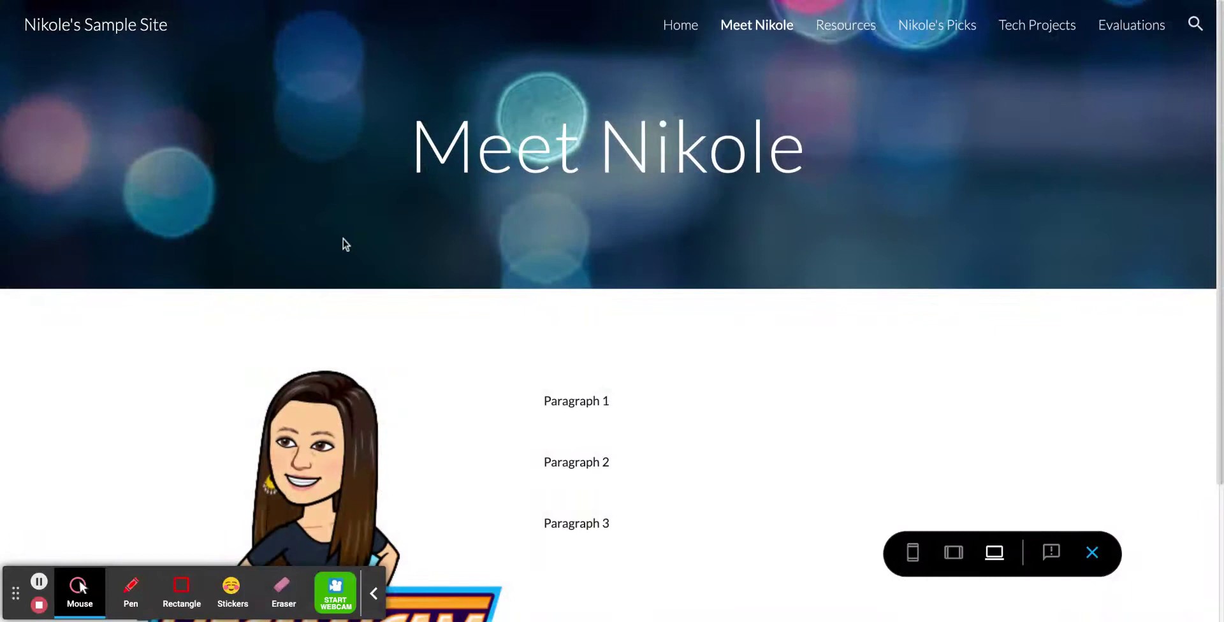
{"action": "left_click", "coordinate": [680, 35]}
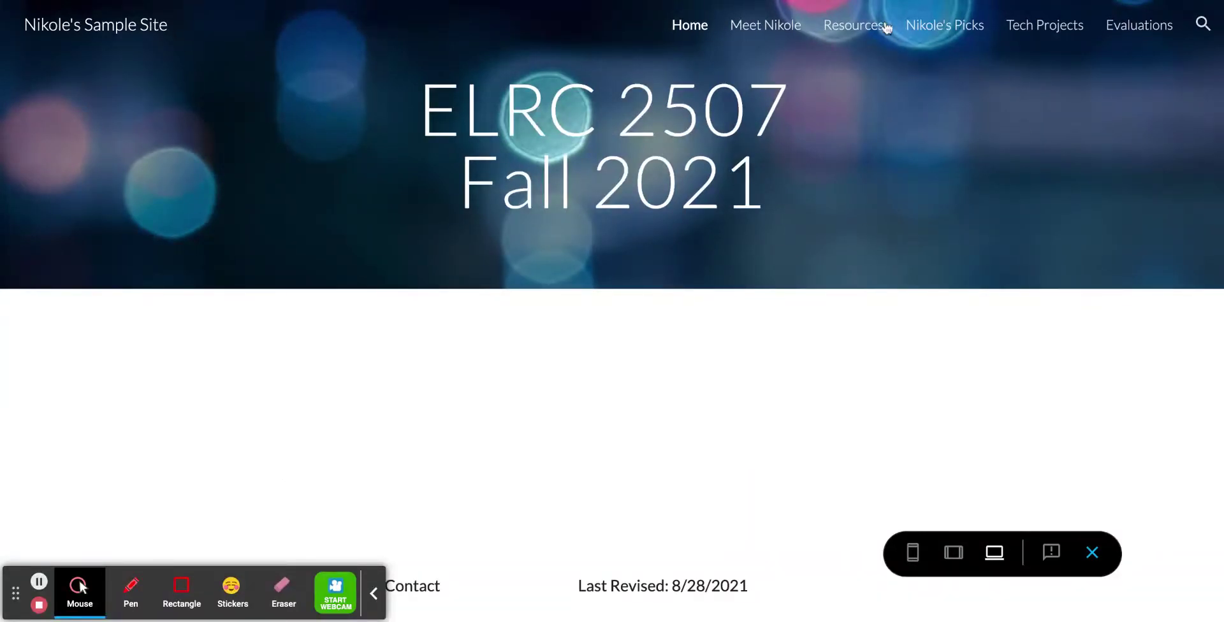
{"action": "left_click", "coordinate": [781, 33]}
{"action": "scroll", "coordinate": [580, 309], "scroll_direction": "down", "scroll_amount": 2}
{"action": "scroll", "coordinate": [579, 303], "scroll_direction": "up", "scroll_amount": 2}
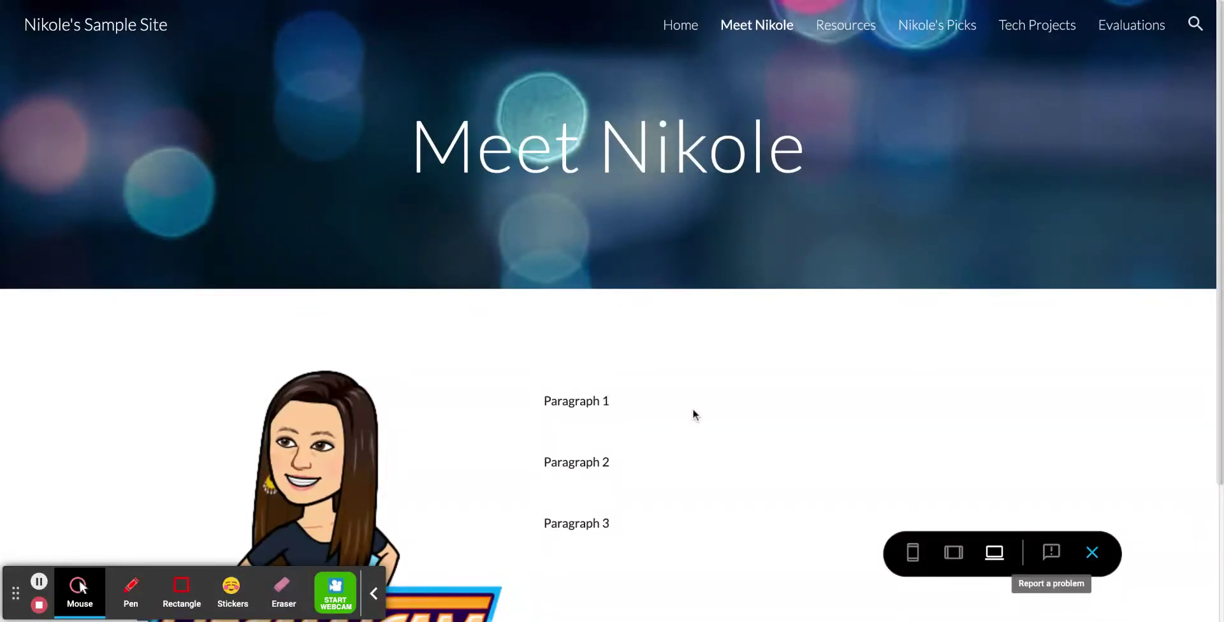
{"action": "left_click", "coordinate": [1094, 554]}
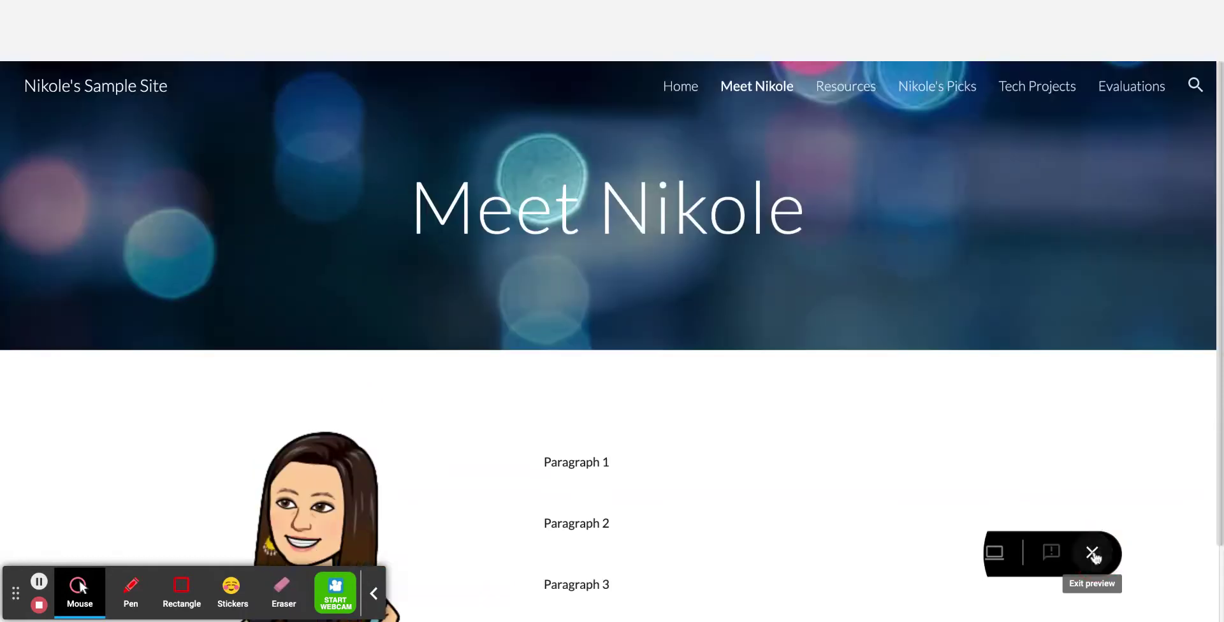